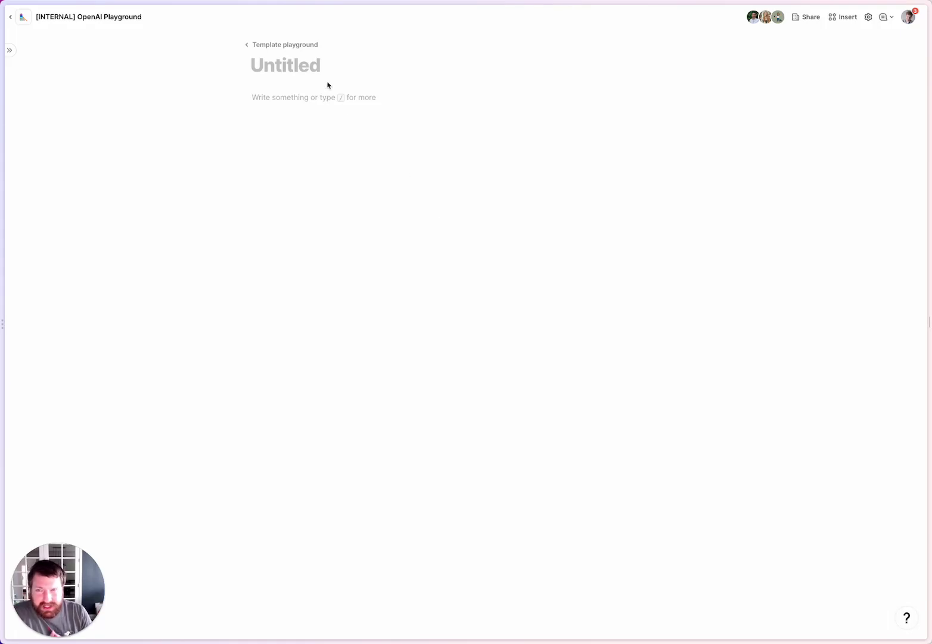
Title the new untitled page 'Summarize meeting notes' and move into its empty body.
left_click(294, 64)
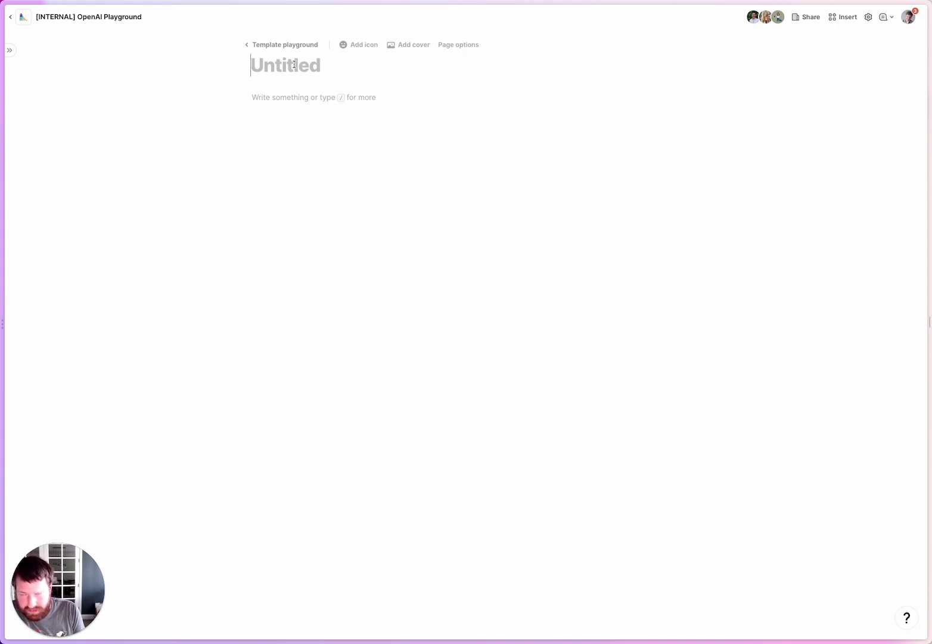
type("M")
key("BackSpace")
type("Summarize meeting notes")
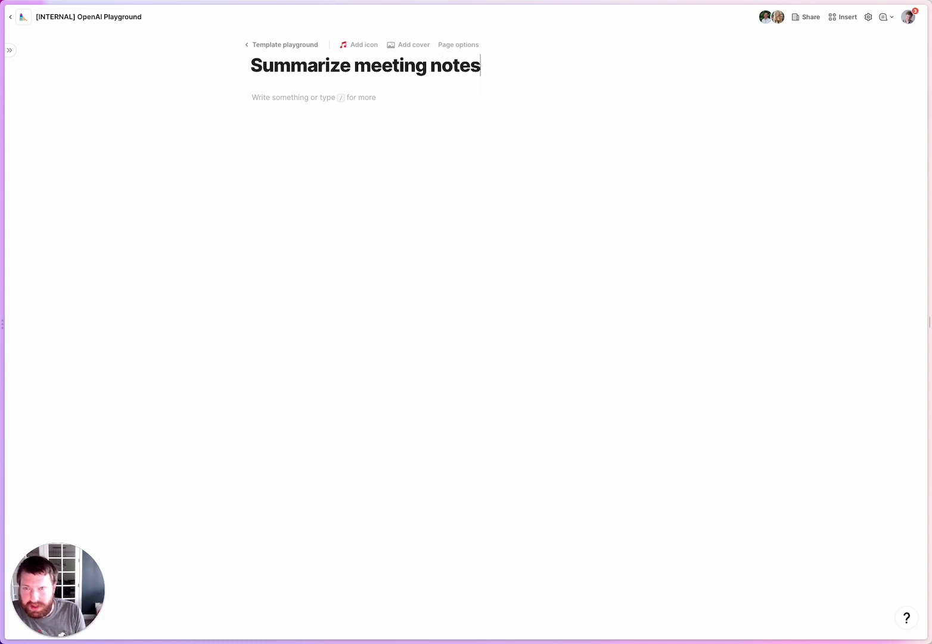
left_click(312, 97)
Insert a blank table named 'Show & Tell' with the /table command.
type("/")
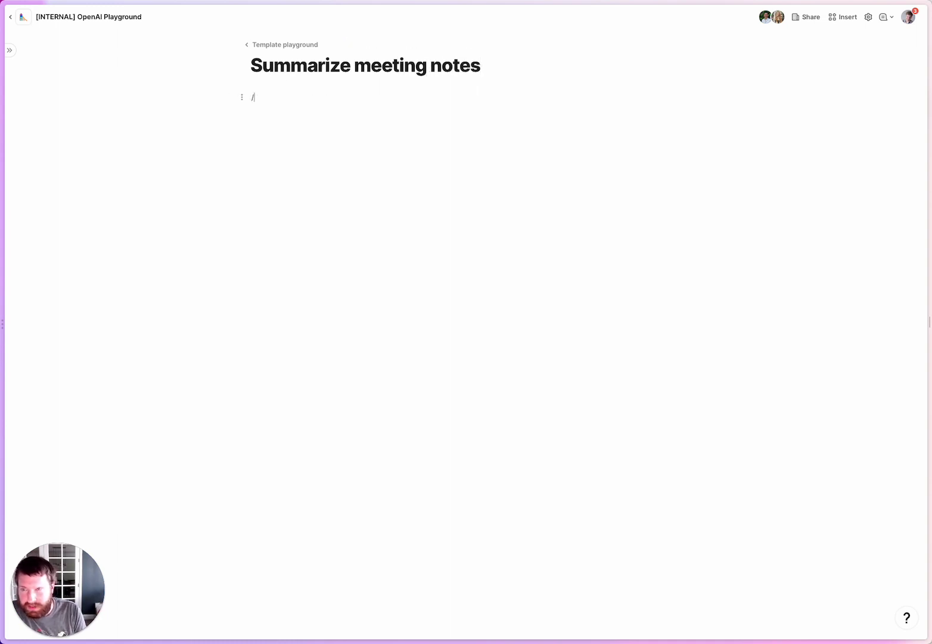
type("table")
left_click(329, 126)
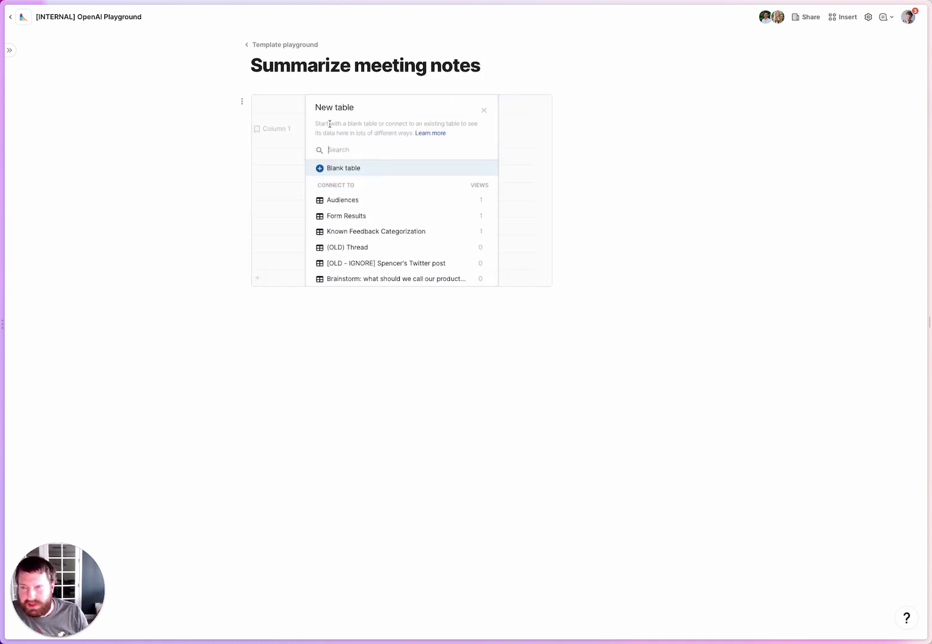
left_click(334, 167)
type("S")
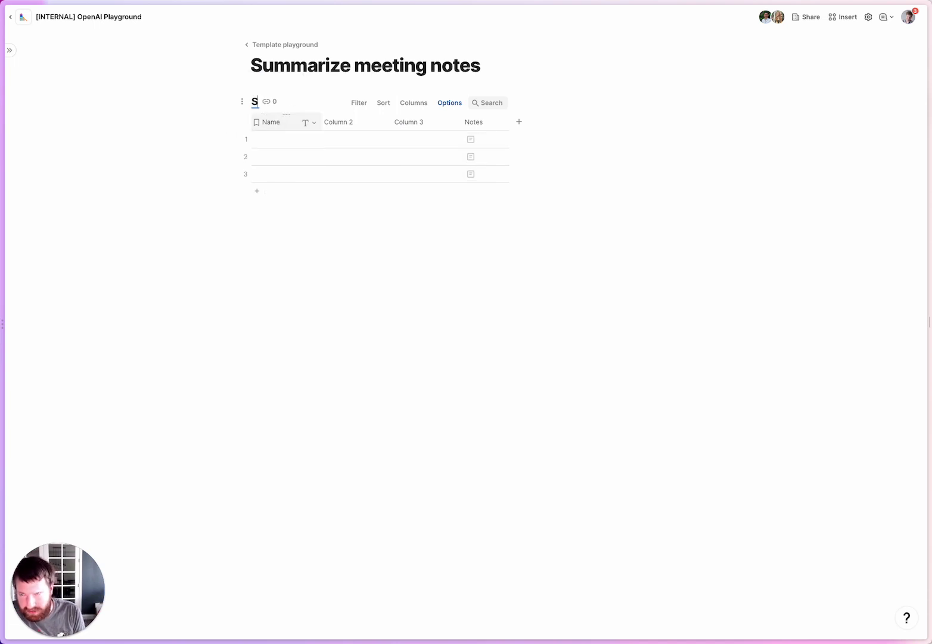
type("how & Tell")
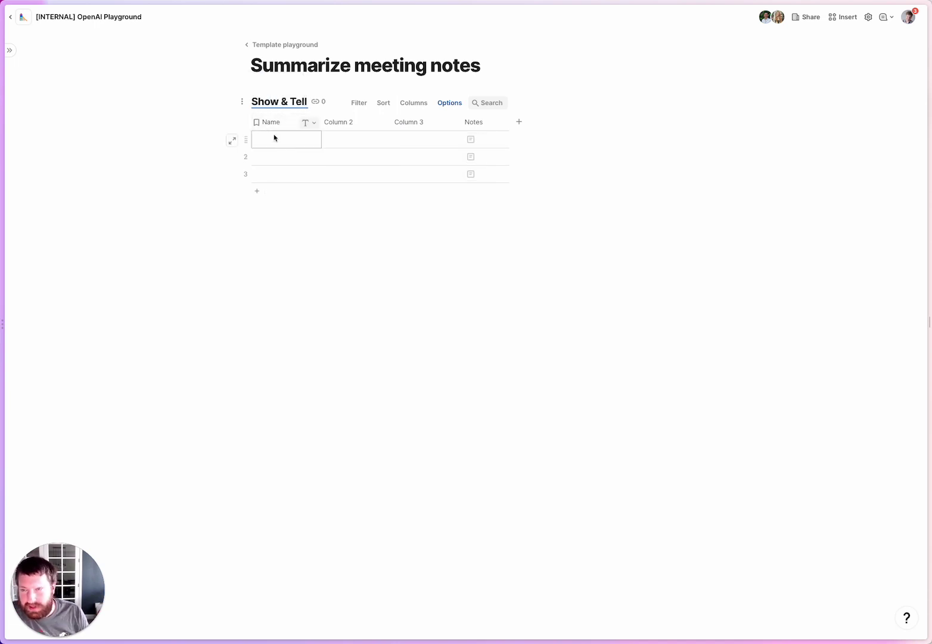
Rename the Name column to Notes and paste the meeting transcript into row 1.
left_click(272, 124)
type("Notes")
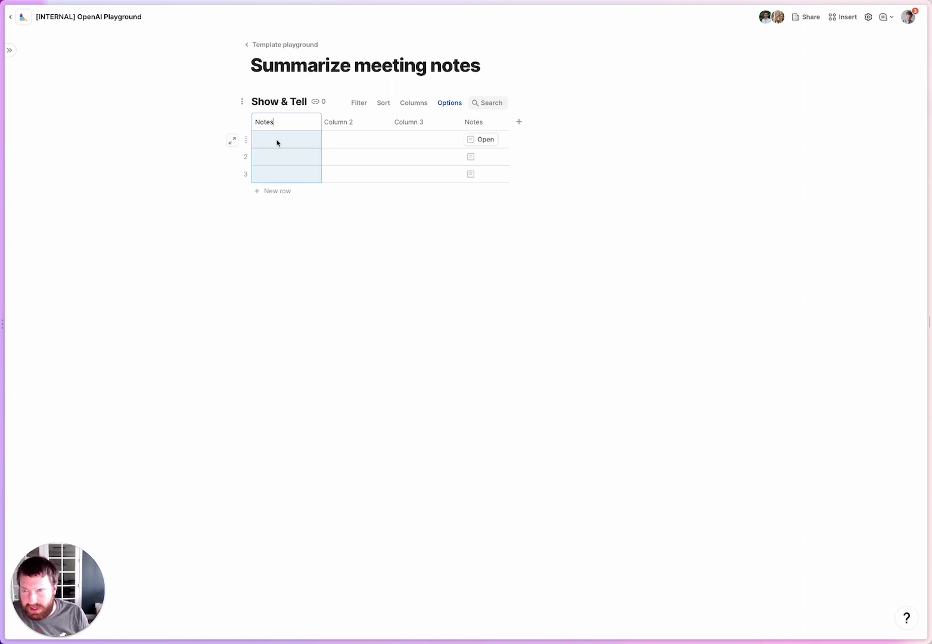
left_click(301, 143)
key("super+v")
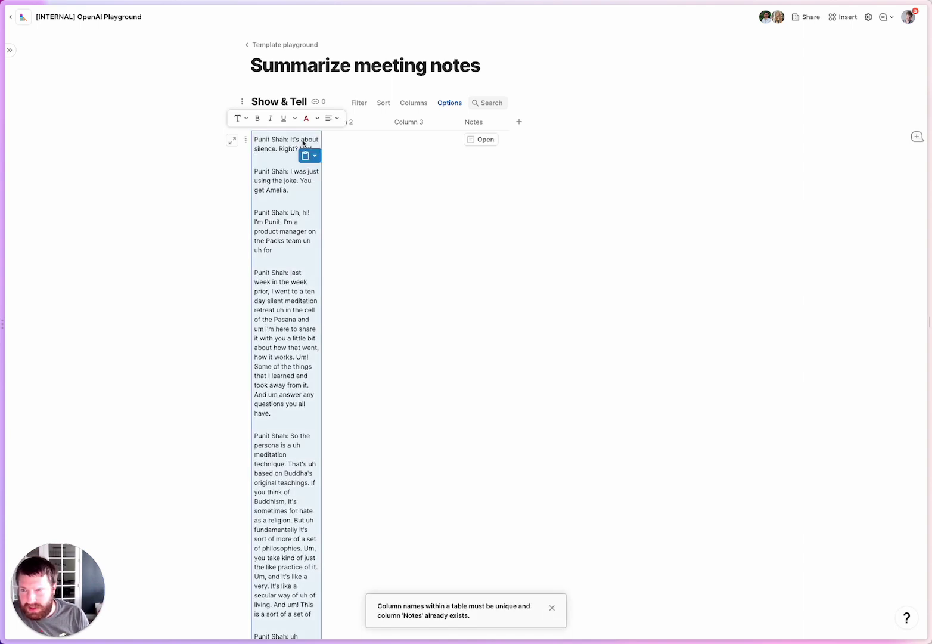
scroll(325, 200, "down", 5)
scroll(337, 92, "down", 3)
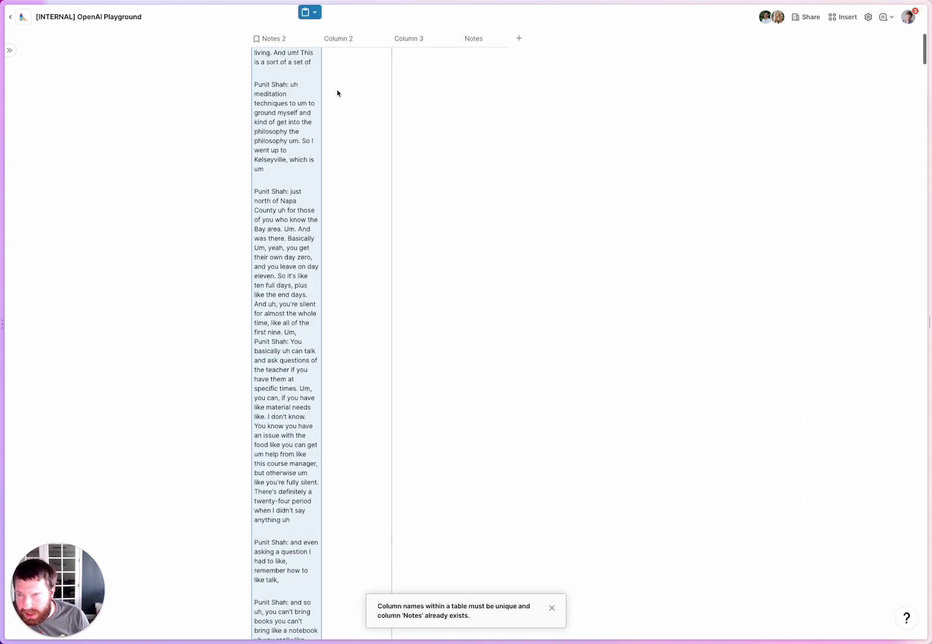
scroll(337, 92, "up", 10)
Widen the Notes 2 column so the pasted transcripts are readable.
left_click(350, 162)
left_click_drag(321, 122, 444, 122)
scroll(391, 326, "down", 10)
scroll(391, 327, "down", 15)
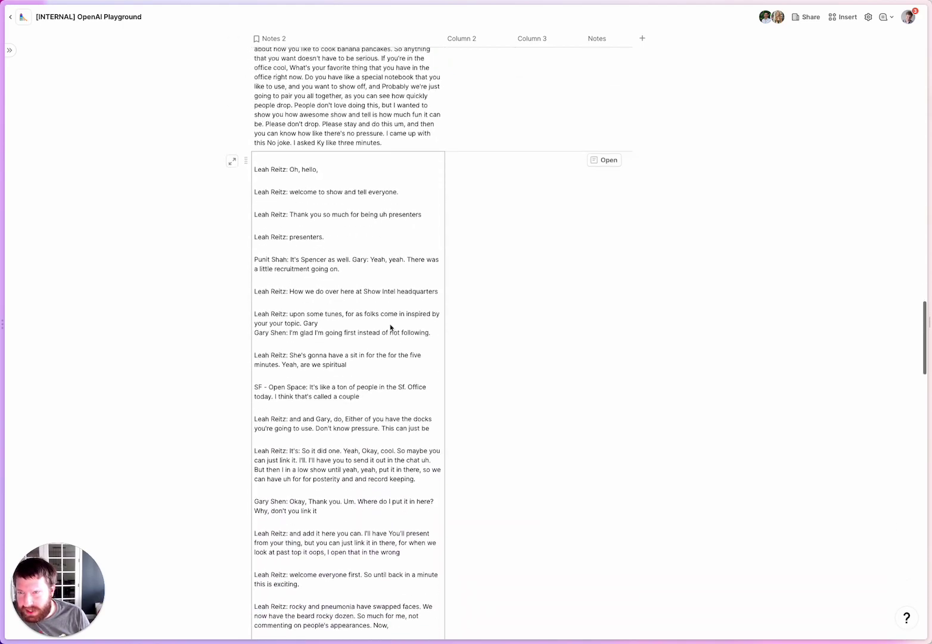
scroll(391, 327, "up", 20)
Rename Column 2 to 'GPT-3 Summary'.
left_click(461, 147)
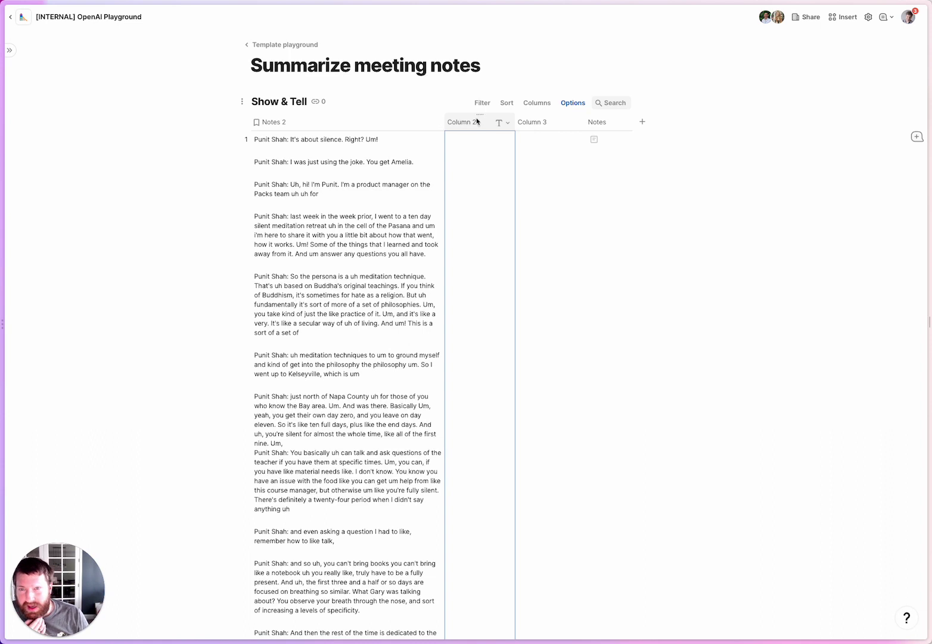
left_click(471, 123)
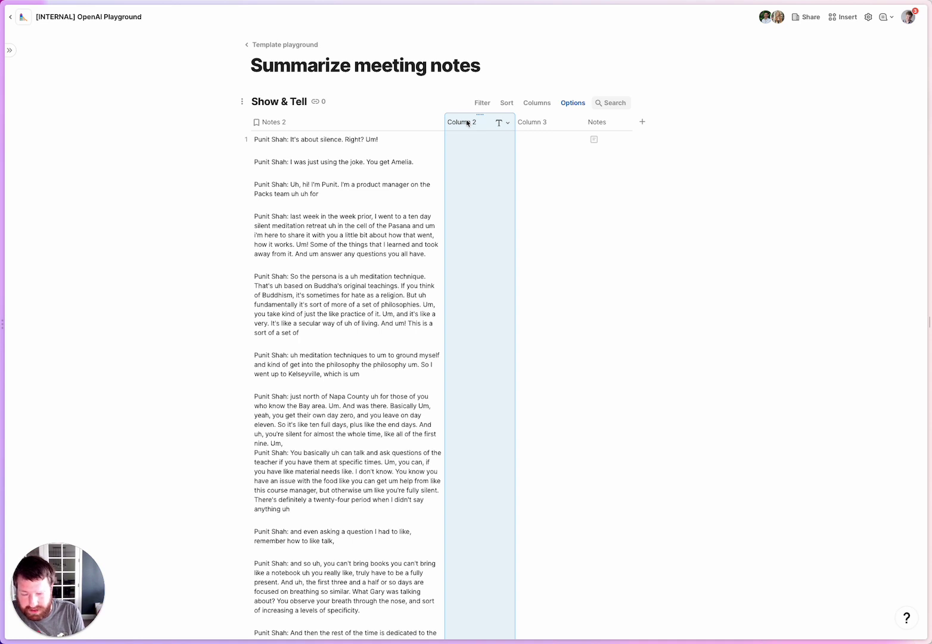
left_click(468, 123)
type("G")
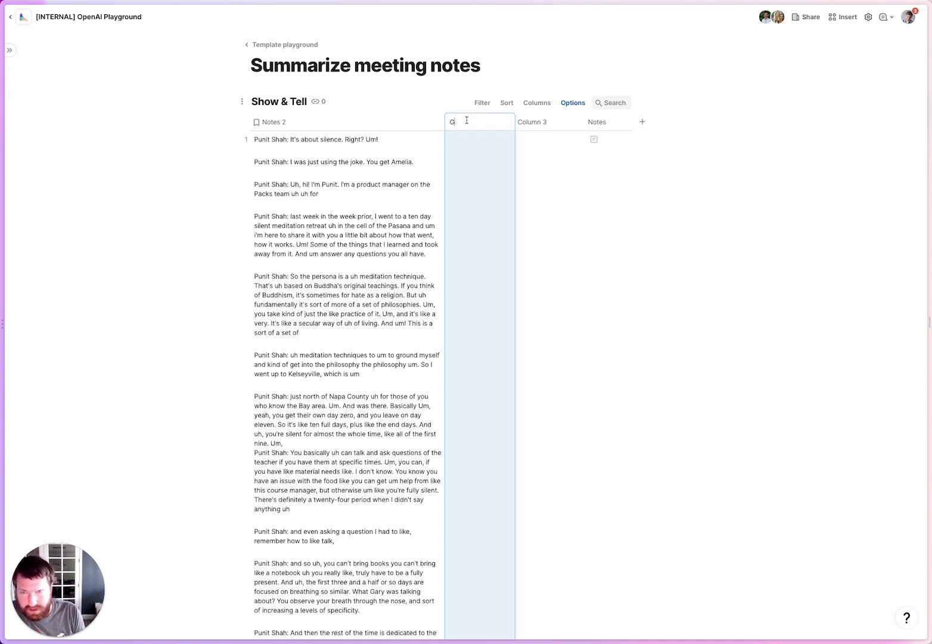
type("PT-3 Summary")
key("Return")
Set GPT-3 Summary's formula to GPT3Prompt asking for a 4-bullet summary of Notes 2.
key("equal")
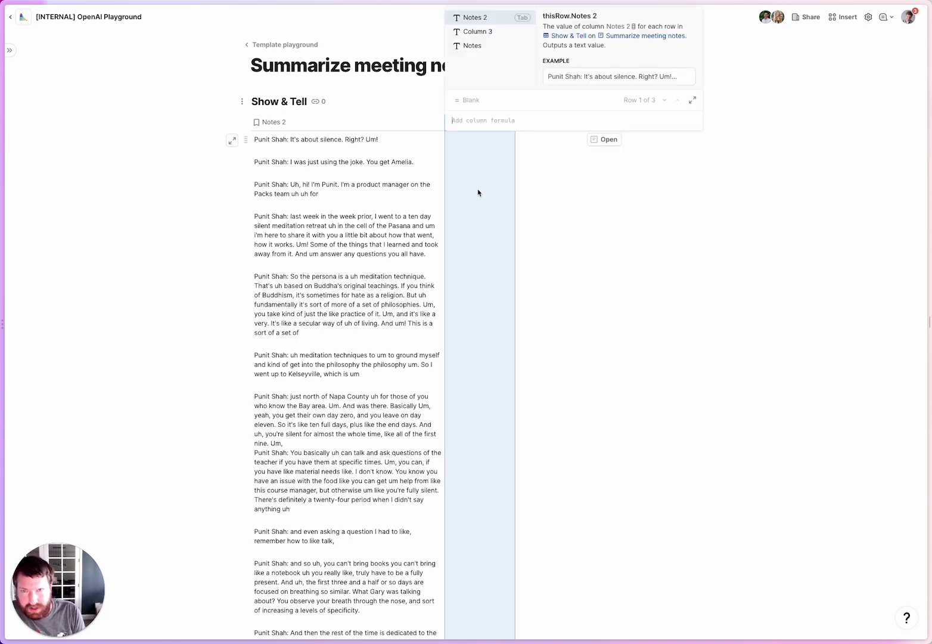
type("GPT")
type("pt")
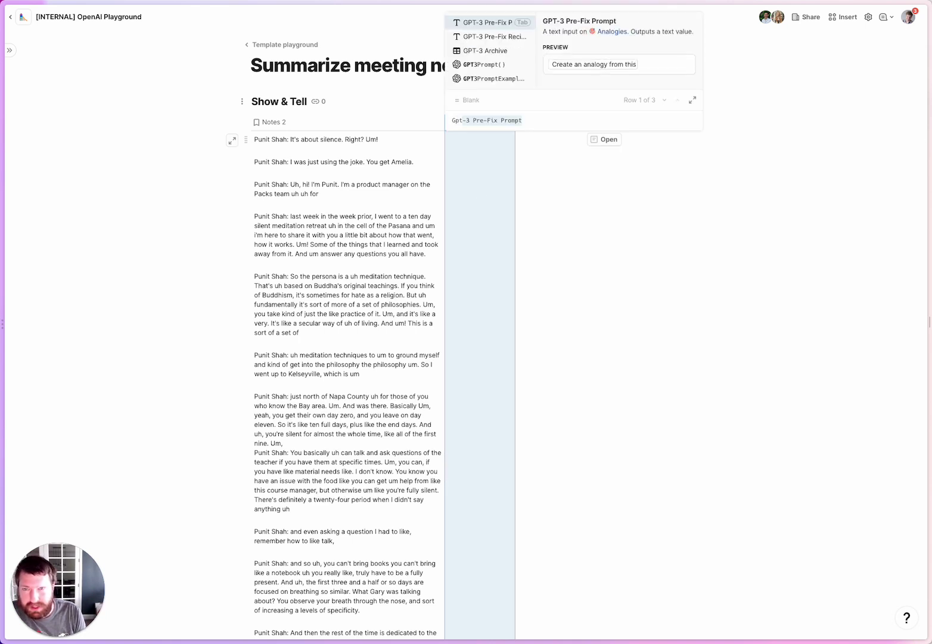
key("Down")
key("Down")
key("Down")
key("Tab")
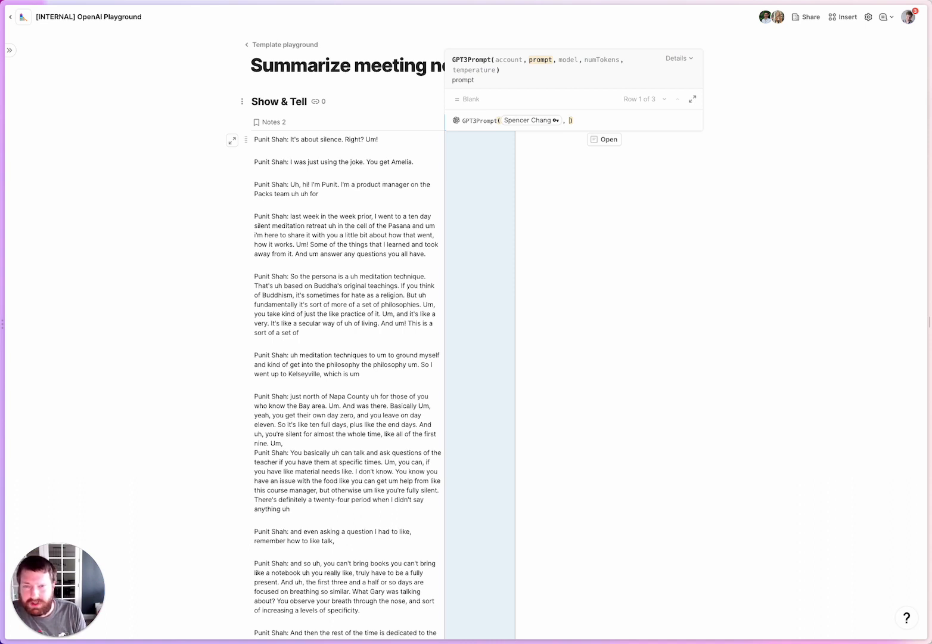
type("\"")
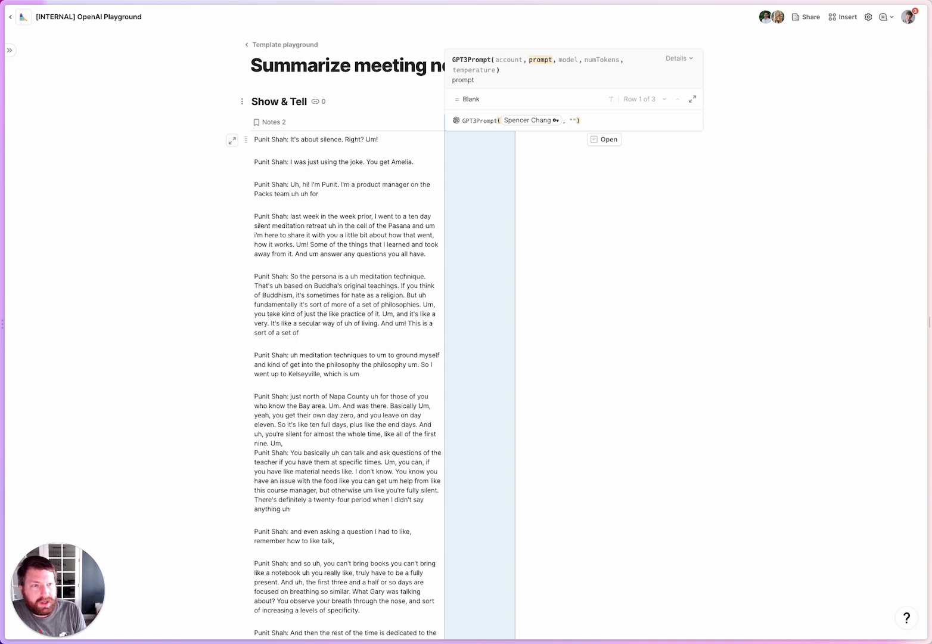
type("Provid")
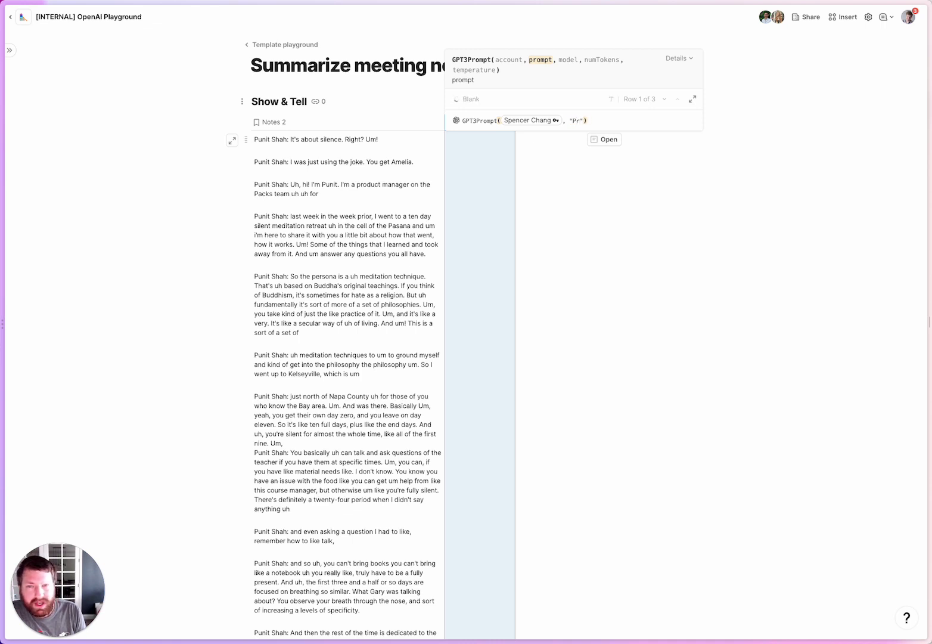
type("e a summary of th")
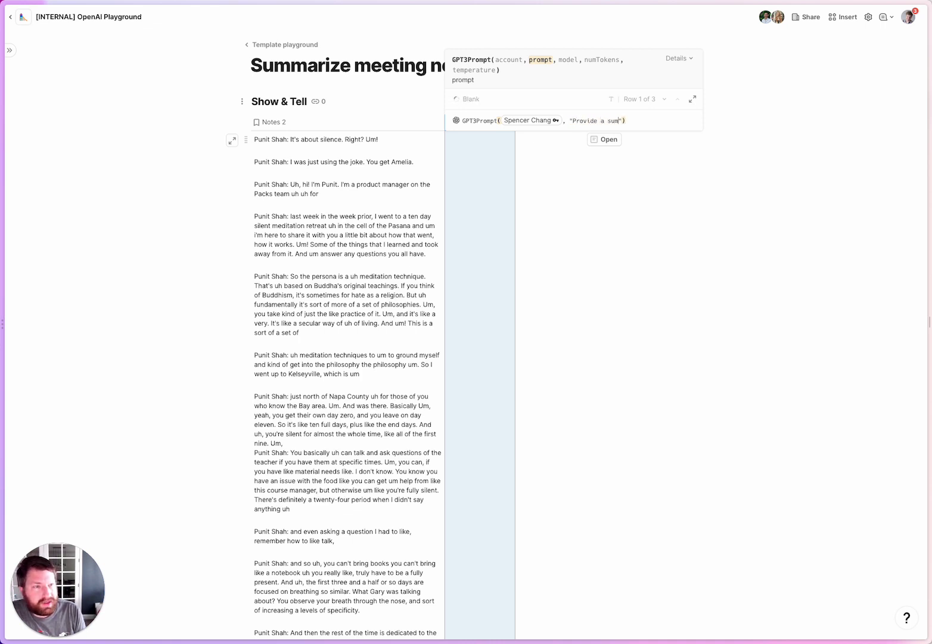
type("e fo")
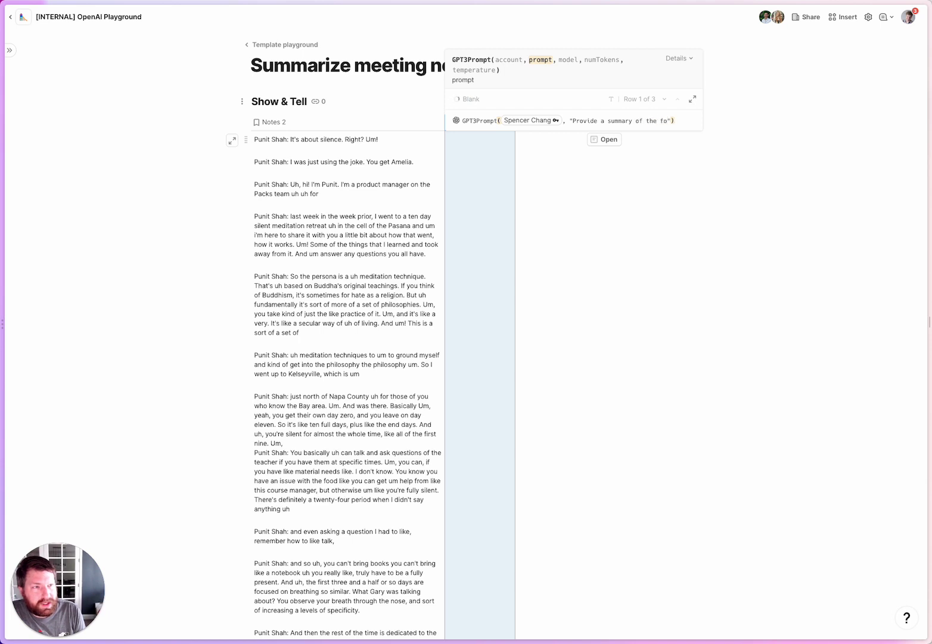
type("llowing meeting ")
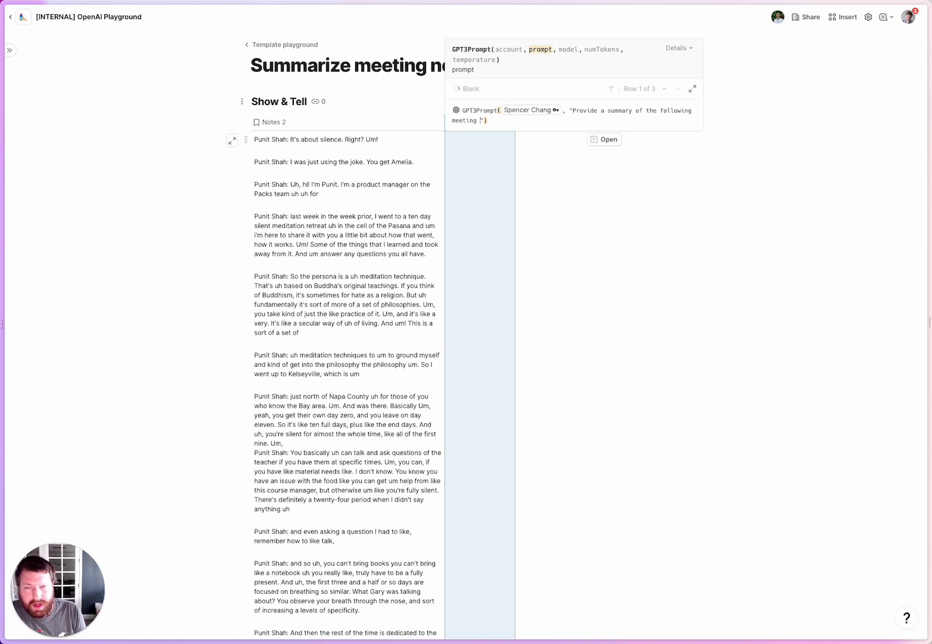
type("in 4 bullet")
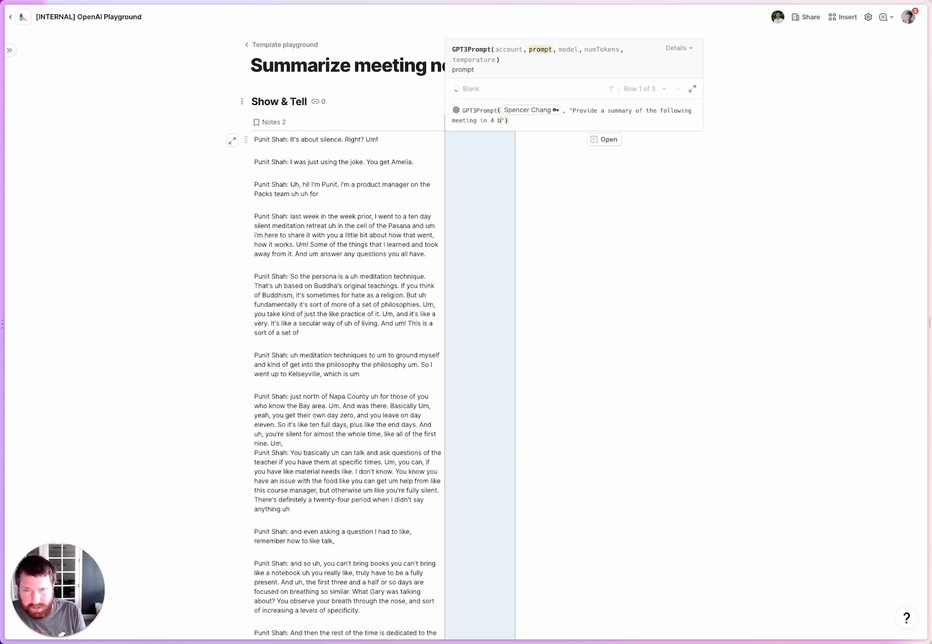
type(" points: \"+MonthName(")
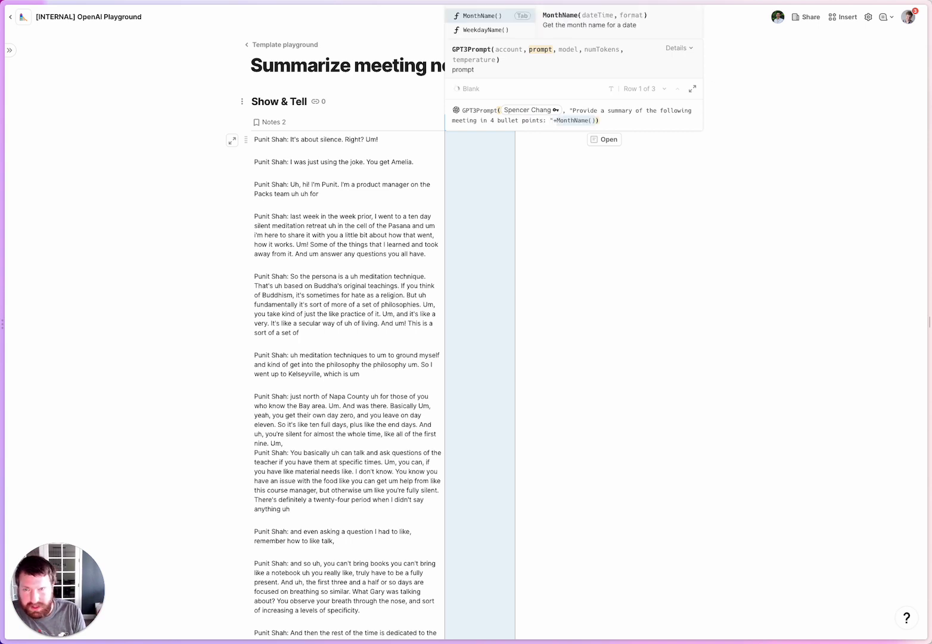
key("Down")
key("Down")
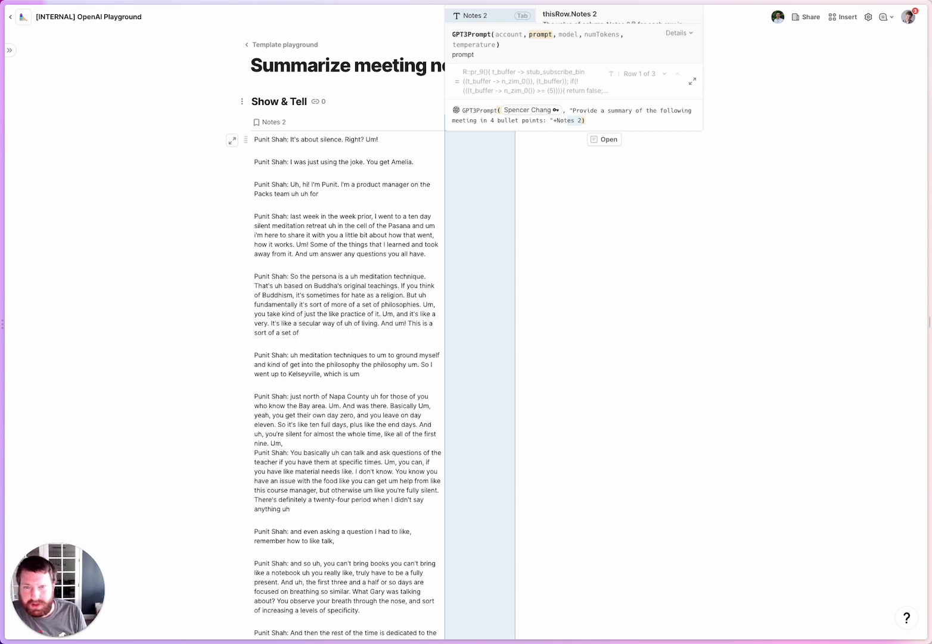
key("Tab")
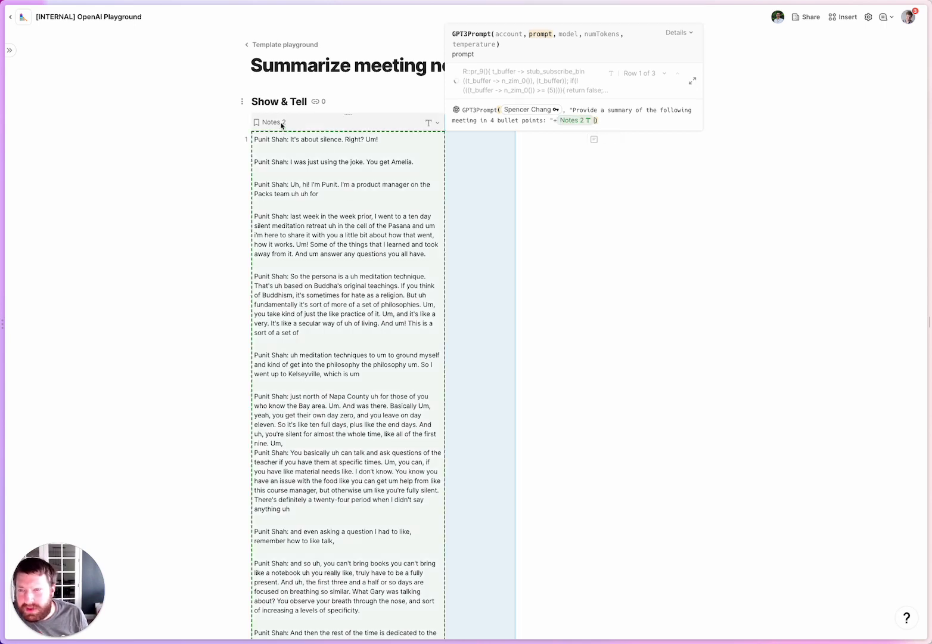
Rename the Notes 2 column to 'Meeting notes'.
left_click(281, 123)
double_click(281, 126)
type("Meeting notes")
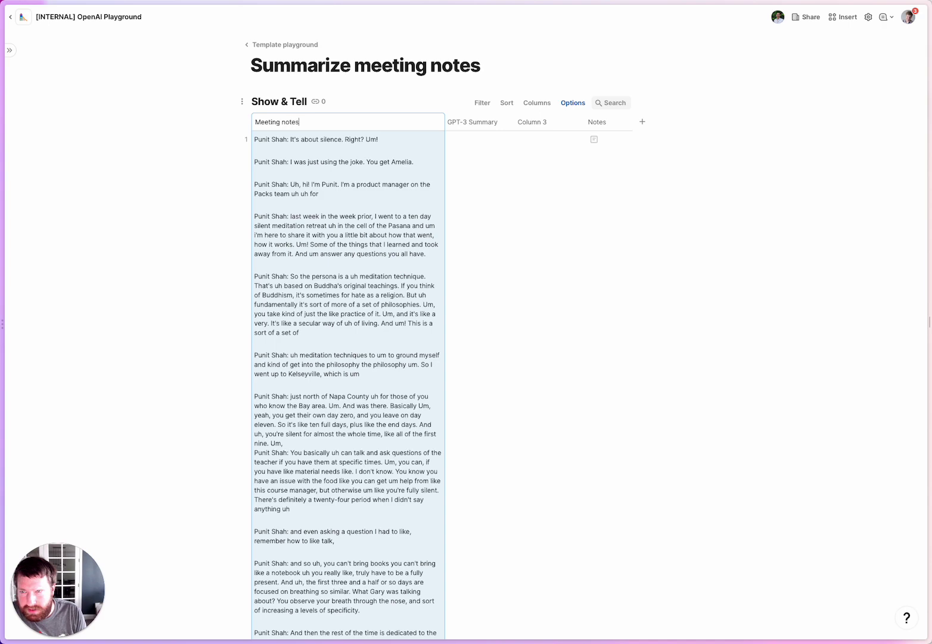
key("Return")
Widen the GPT-3 Summary column and Column 3 so the generated bullets read clearly.
left_click(478, 178)
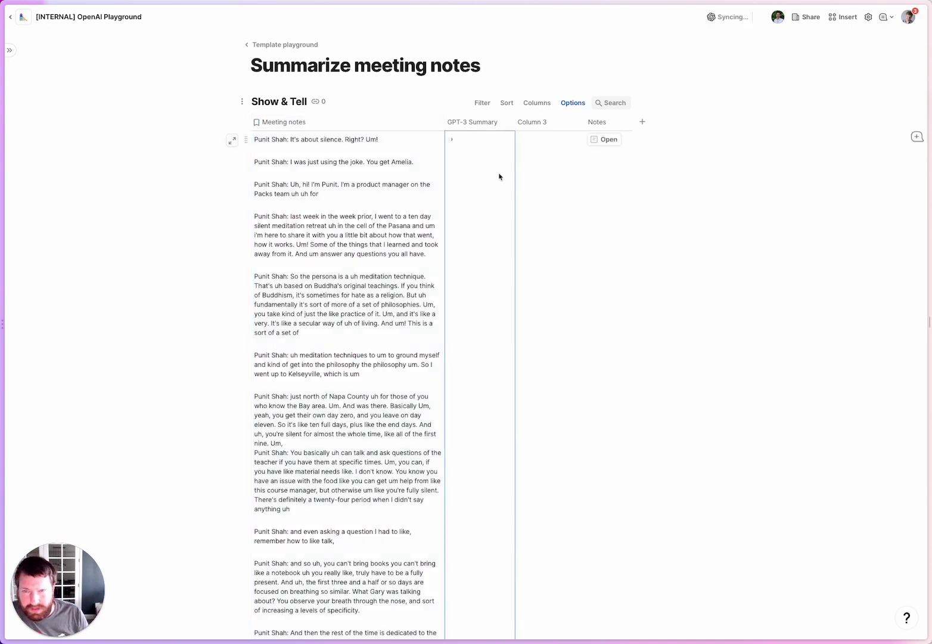
left_click_drag(512, 120, 562, 123)
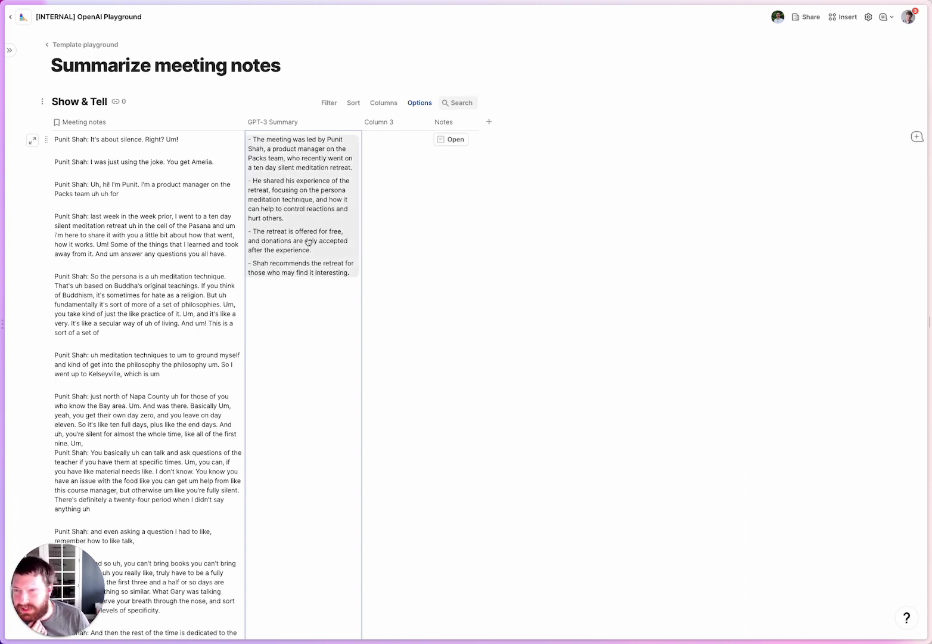
scroll(154, 210, "down", 2)
scroll(153, 210, "down", 20)
scroll(154, 210, "up", 19)
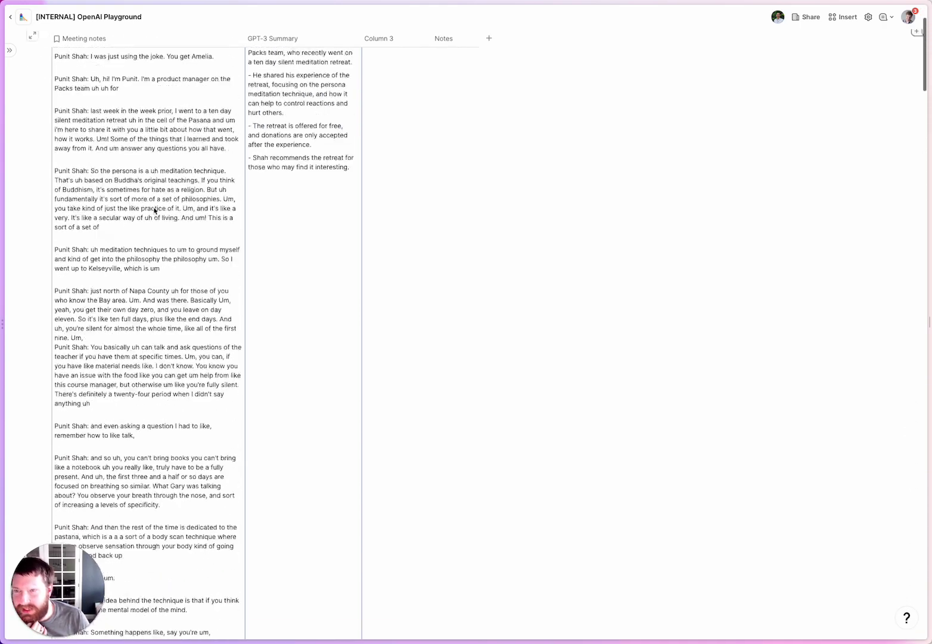
scroll(154, 210, "up", 3)
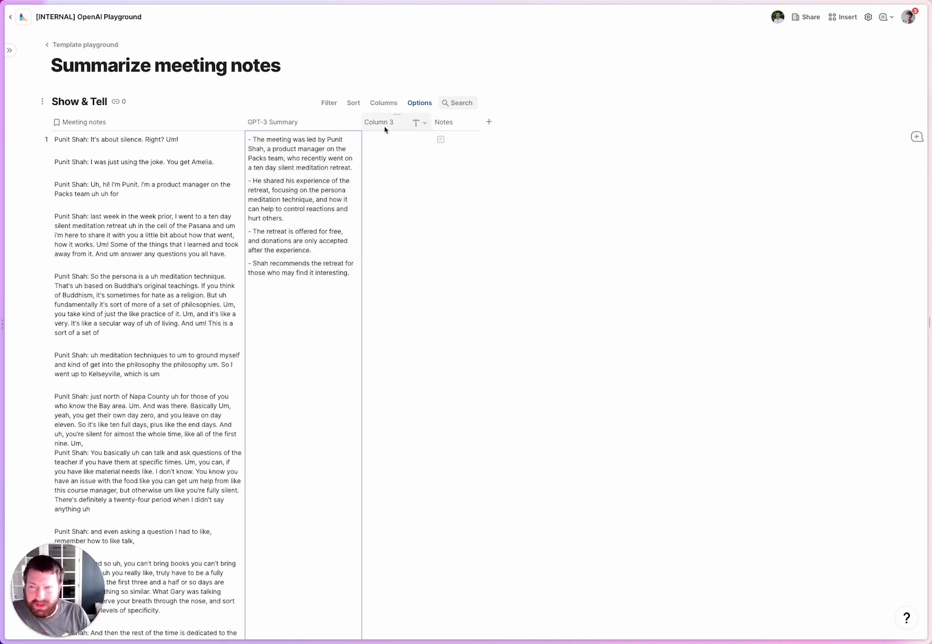
left_click_drag(432, 122, 472, 122)
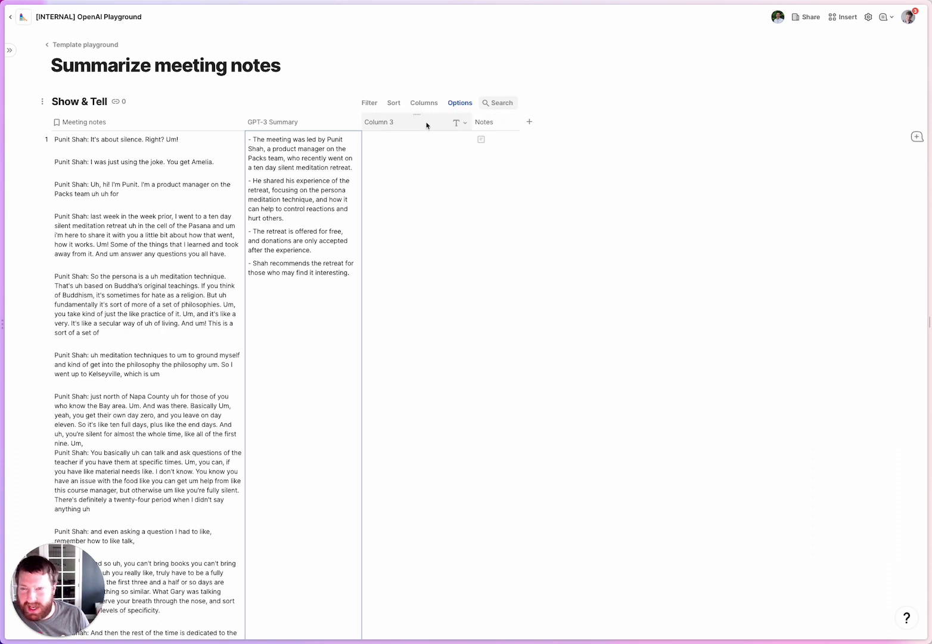
left_click_drag(360, 121, 368, 121)
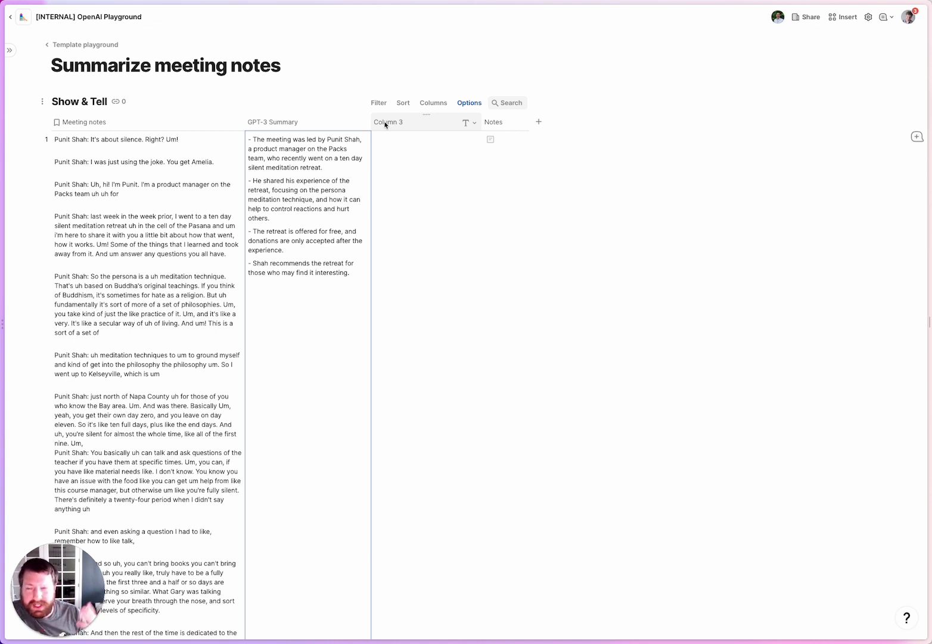
Rename Column 3 to 'Title'.
left_click(387, 124)
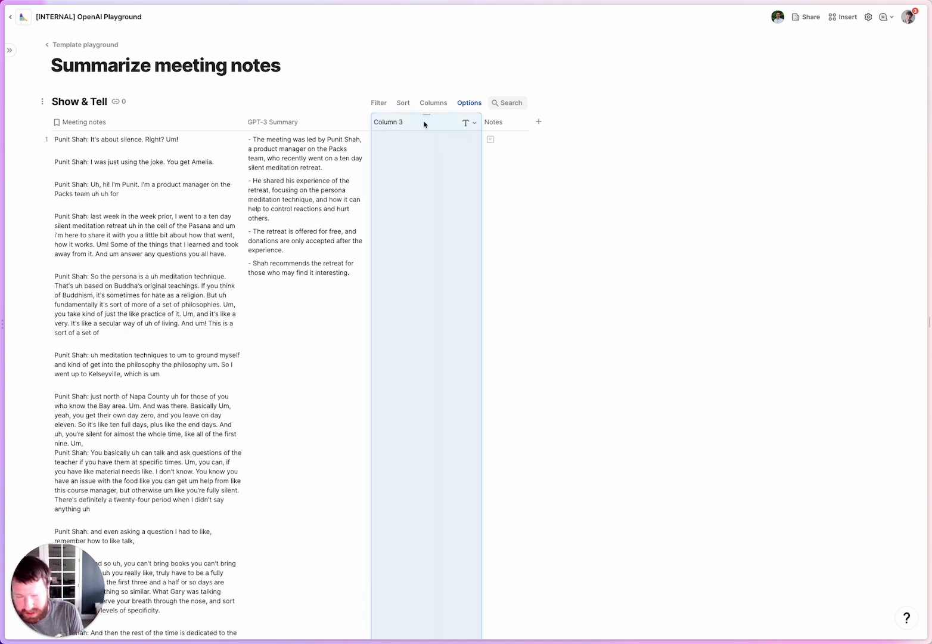
double_click(424, 124)
type("T")
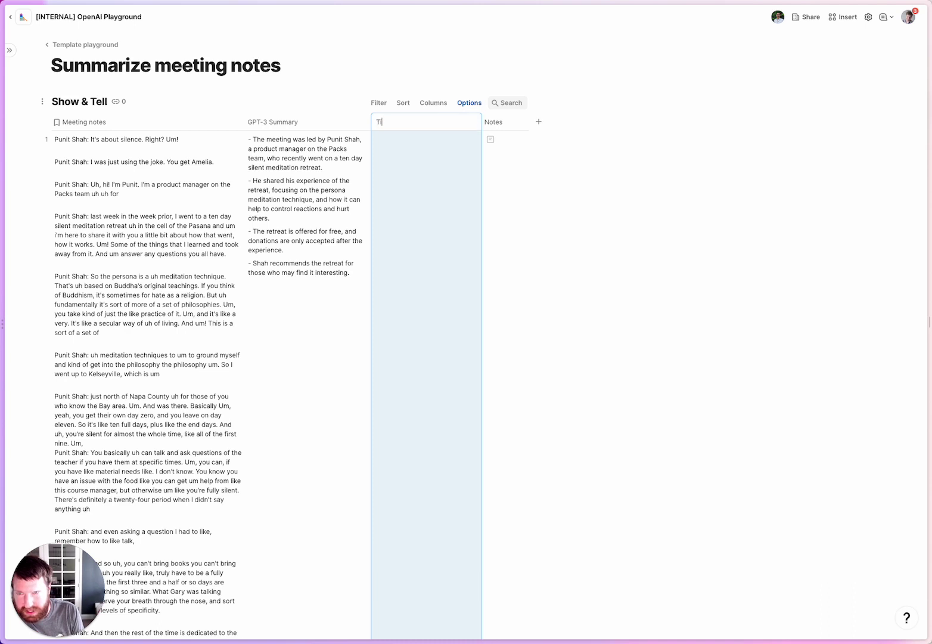
left_click(413, 171)
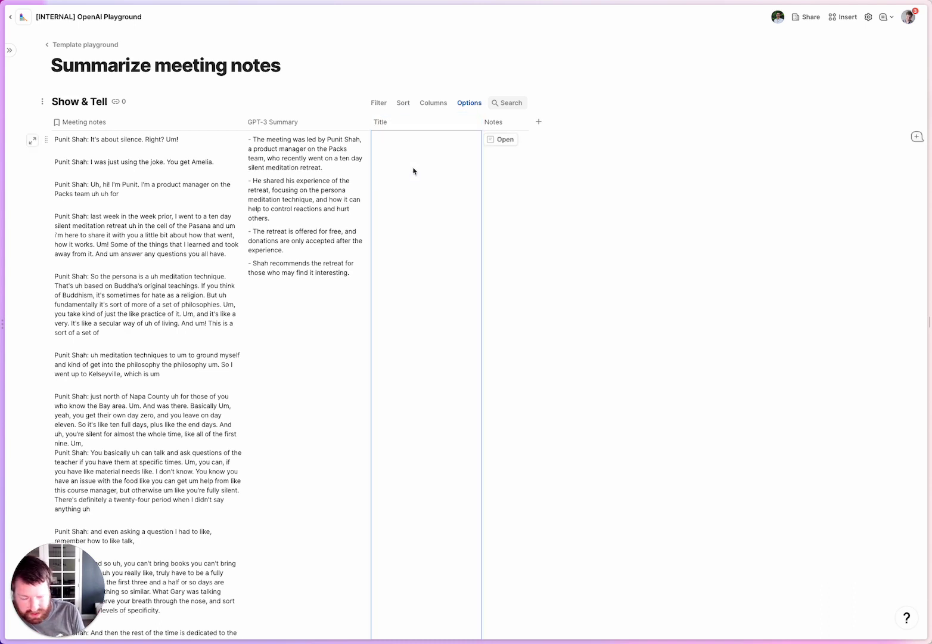
Give Title a GPT3Prompt formula generating a meeting name under 50 characters from GPT-3 Summary.
key("equal")
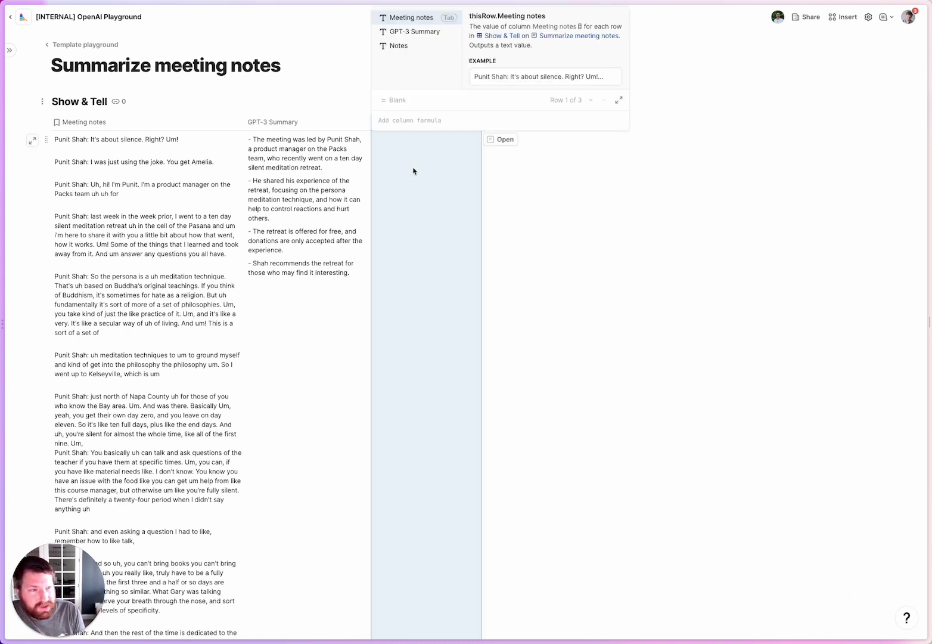
type("GPT-3 Summary")
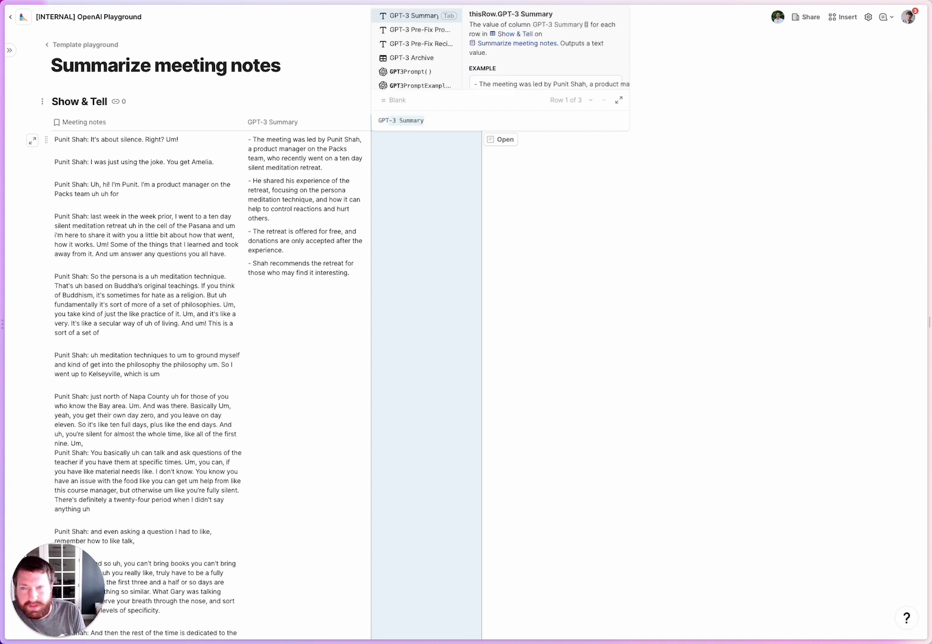
key("Down")
key("Down")
key("Down")
key("Down")
key("Tab")
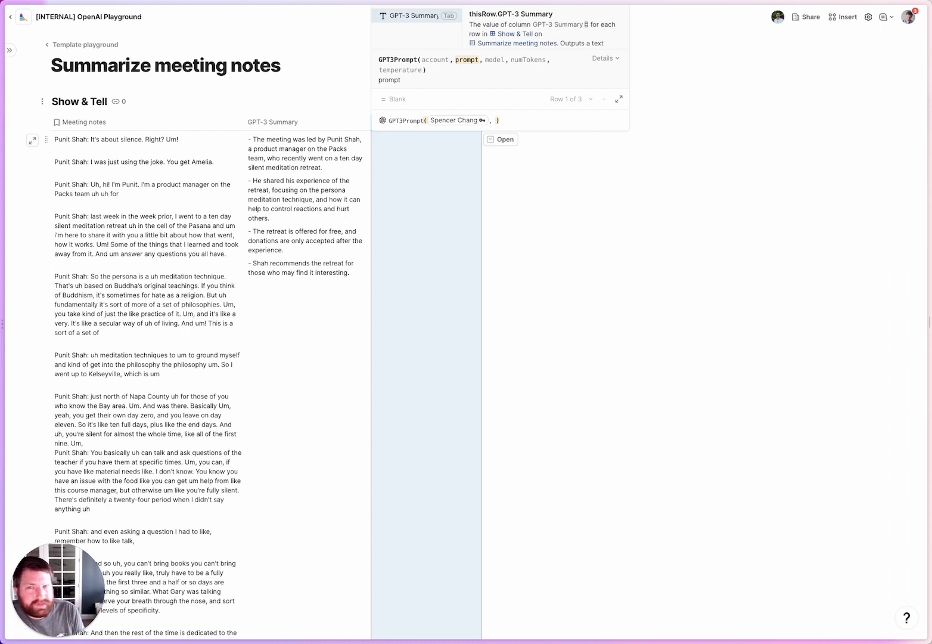
type("\"Gener")
type("ate a meeting name that is")
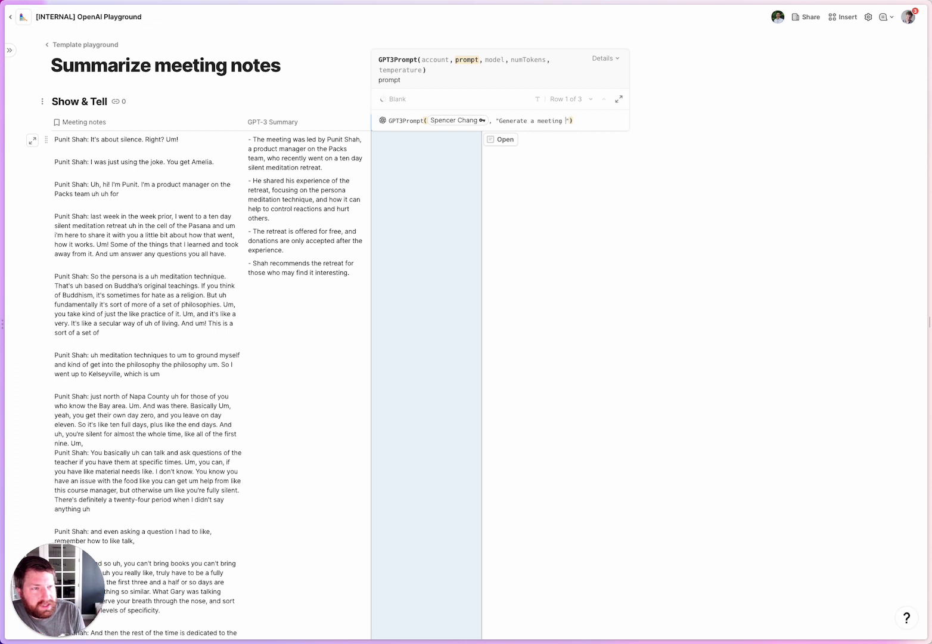
type(" less than 50 ch")
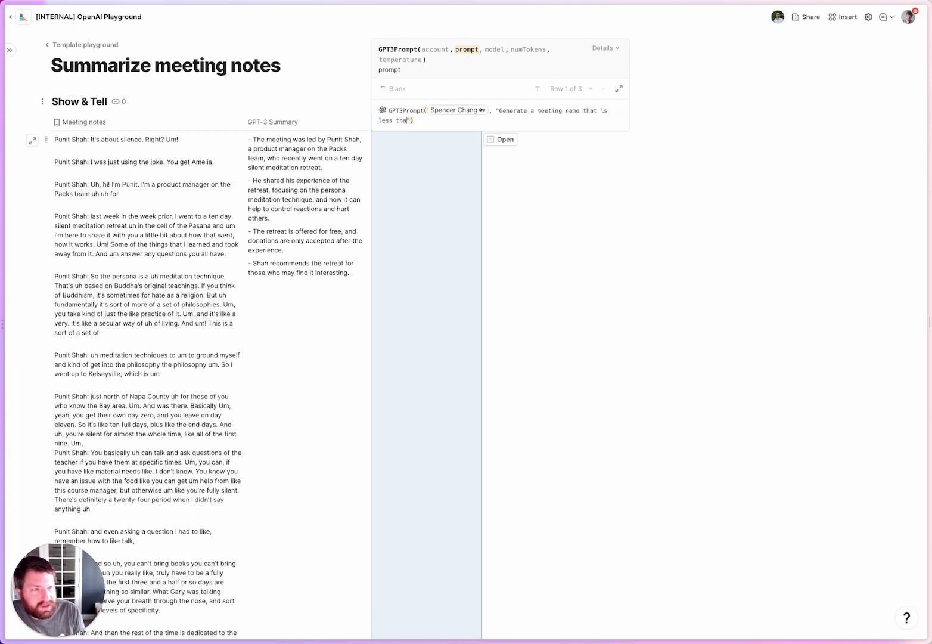
type("aracters based on th")
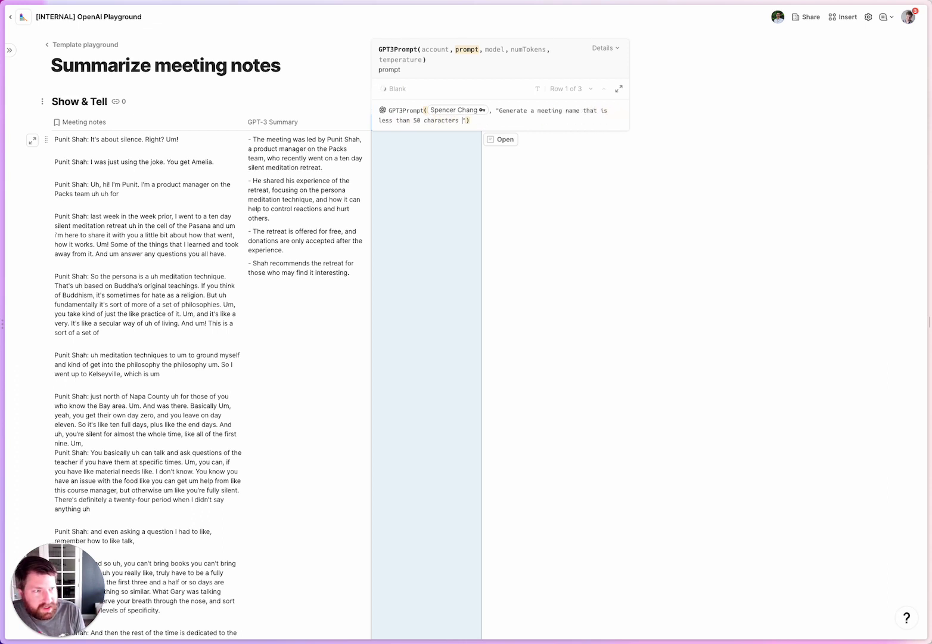
type("e following summa")
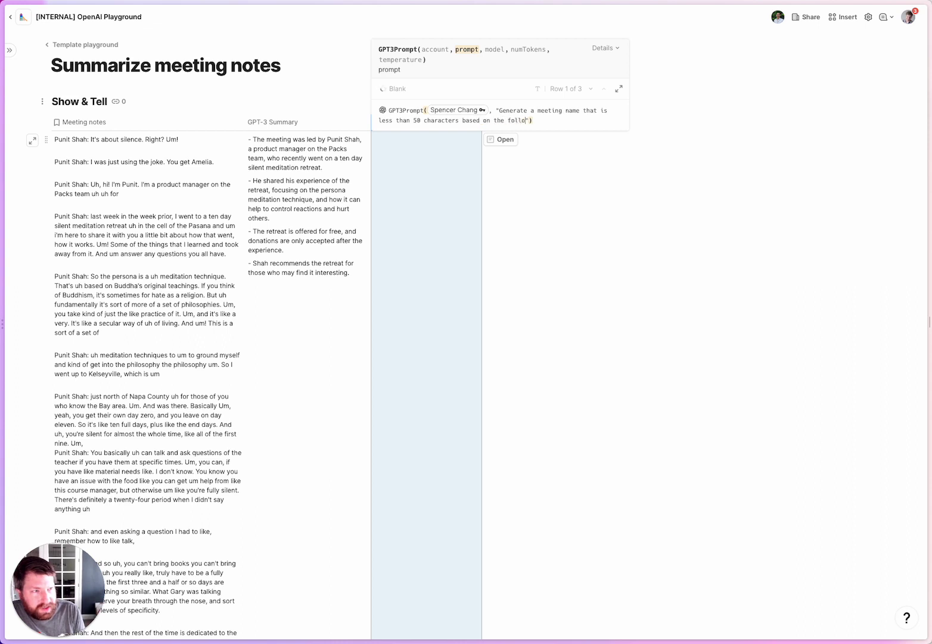
type("ry:")
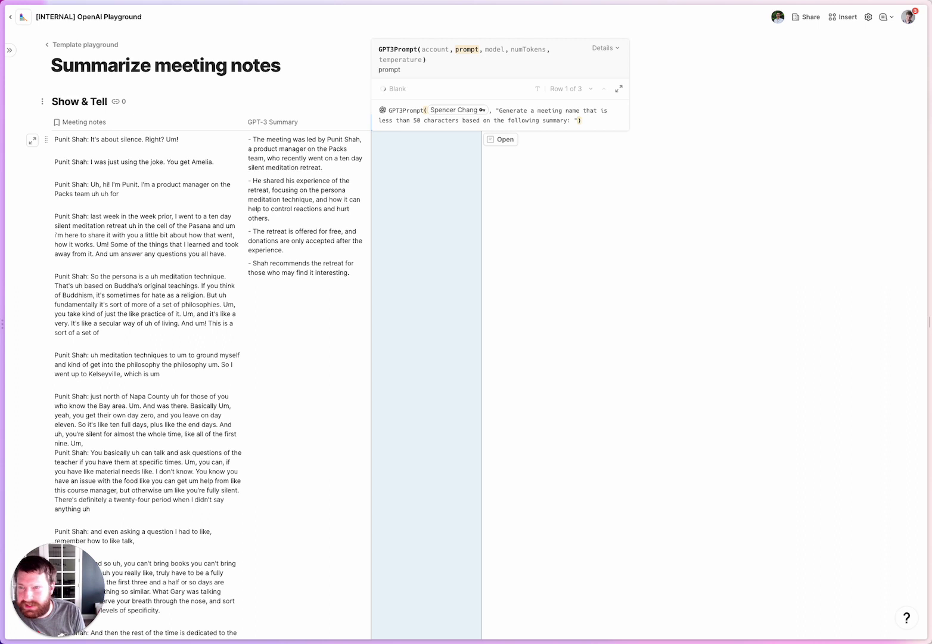
type(" \" + GPT-3 Summary")
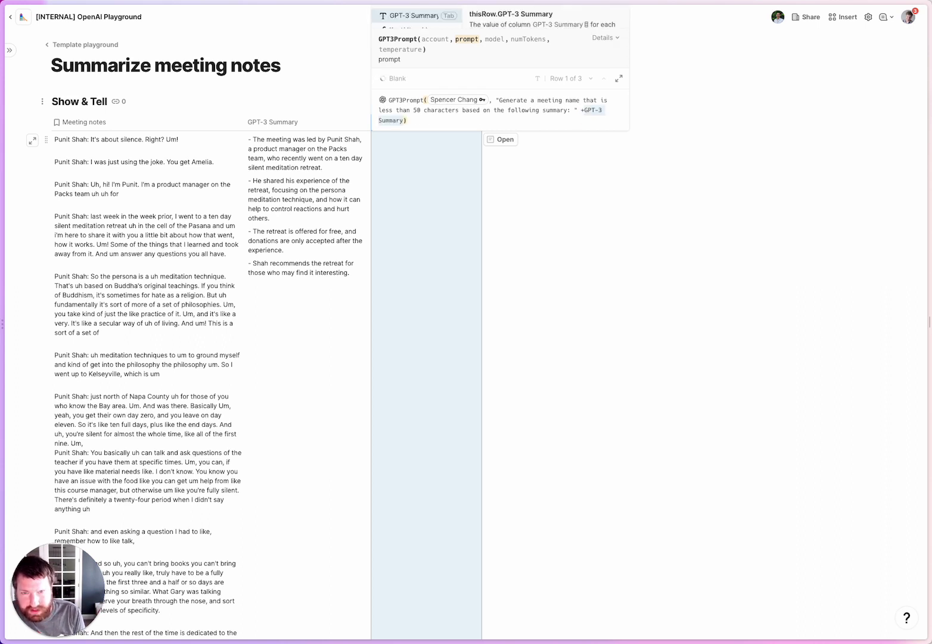
key("Return")
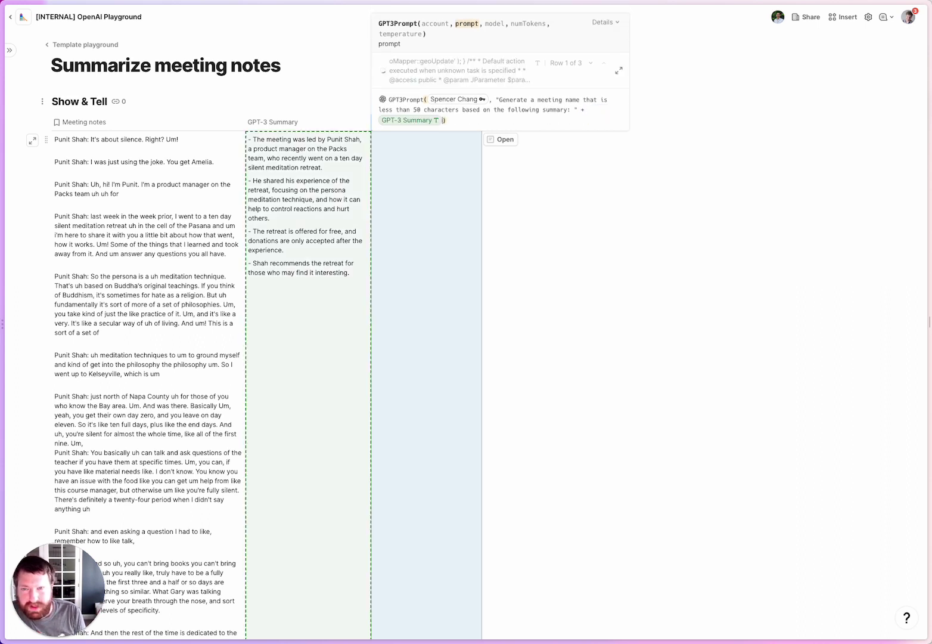
key("Return")
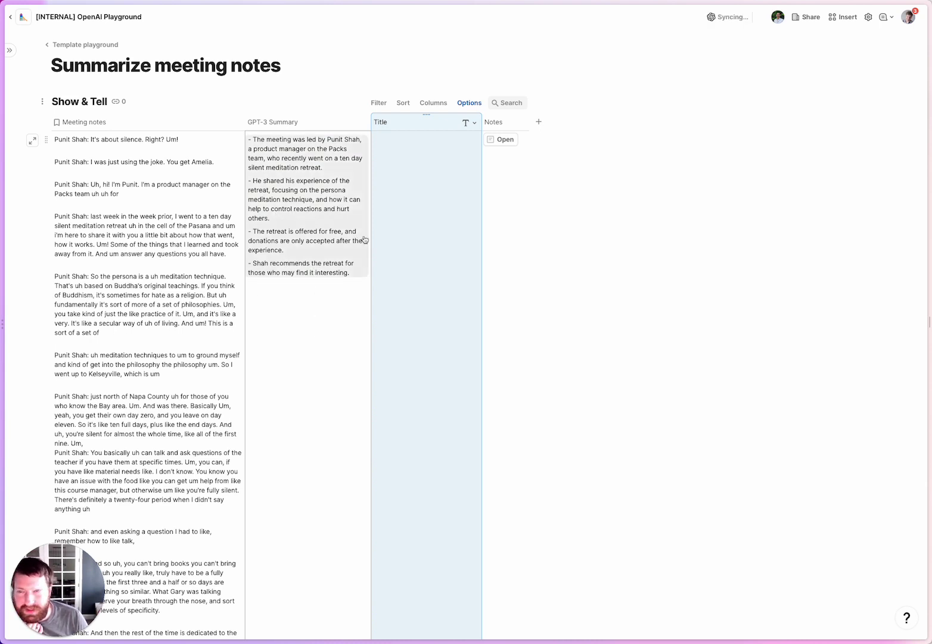
Scroll through the Show & Tell rows to review each generated meeting title.
left_click(334, 347)
scroll(327, 337, "down", 10)
scroll(327, 337, "down", 15)
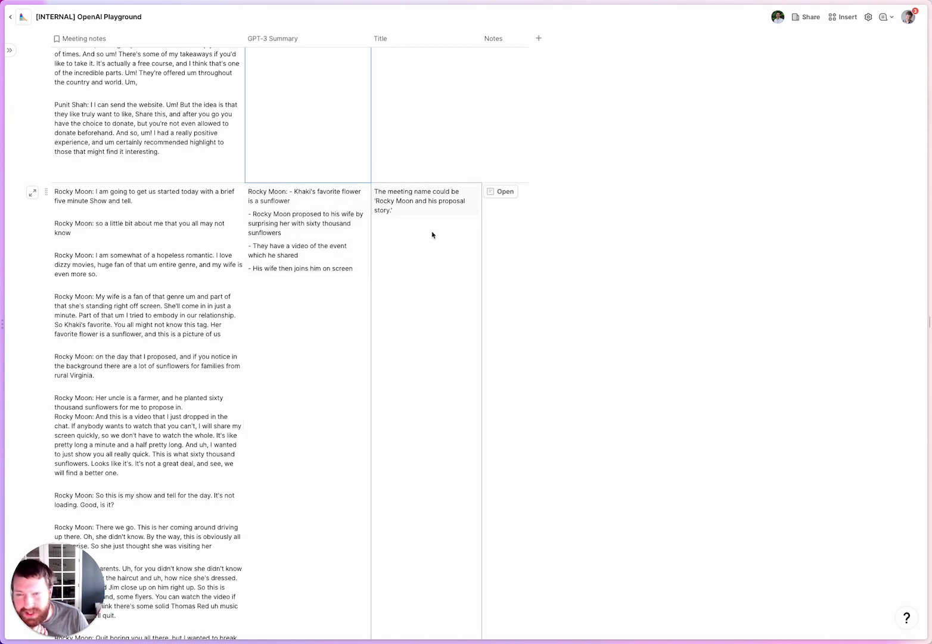
scroll(417, 228, "down", 15)
scroll(416, 229, "up", 1)
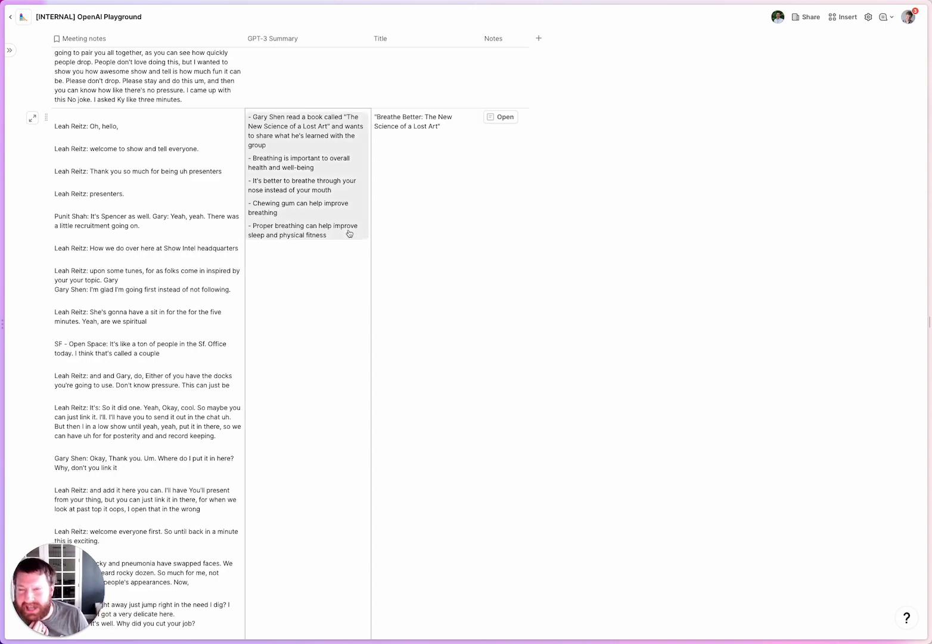
scroll(302, 258, "up", 1)
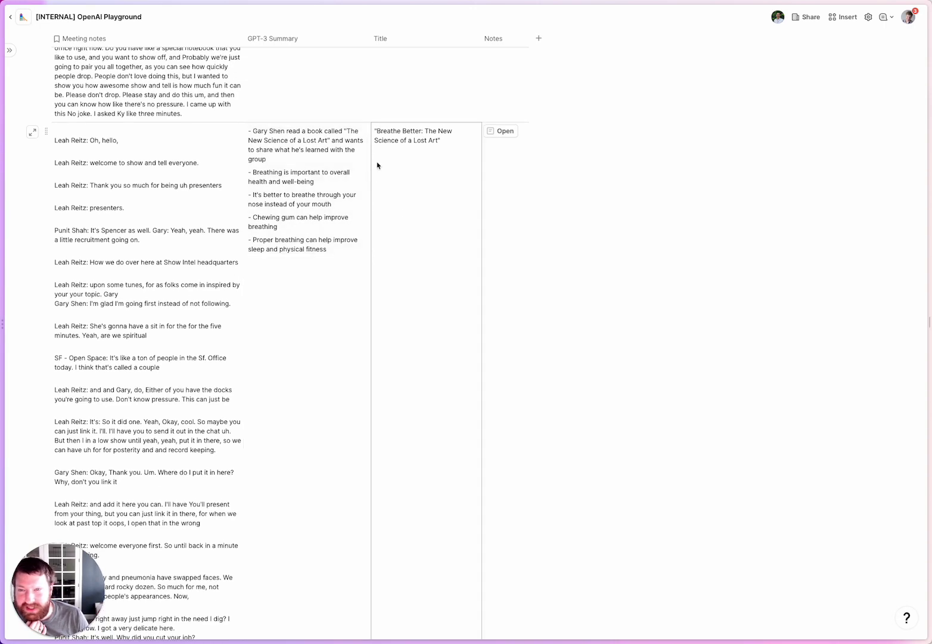
scroll(398, 146, "up", 20)
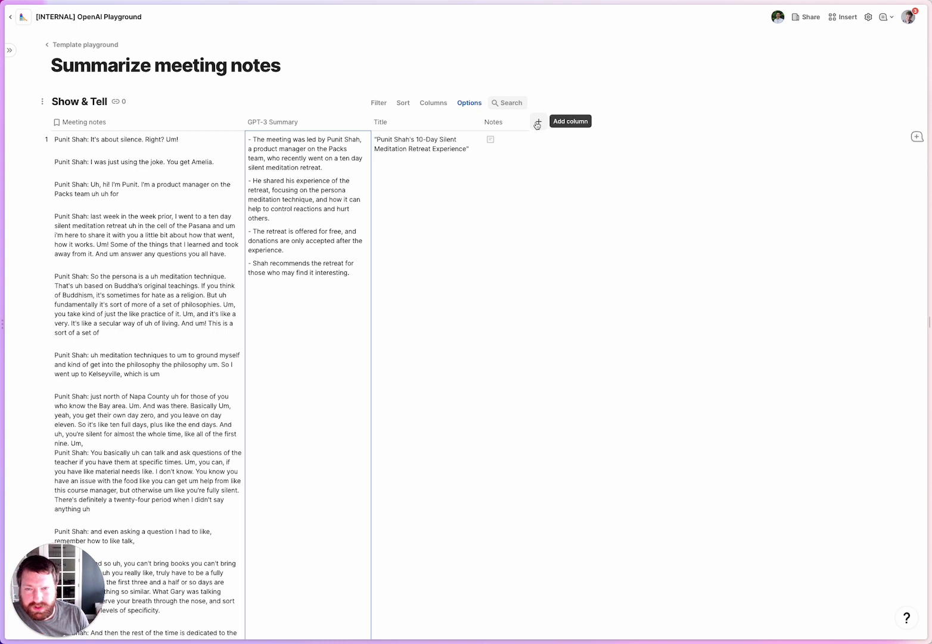
Delete the Notes column, add a column named 'Image description', and start its formula.
left_click(491, 123)
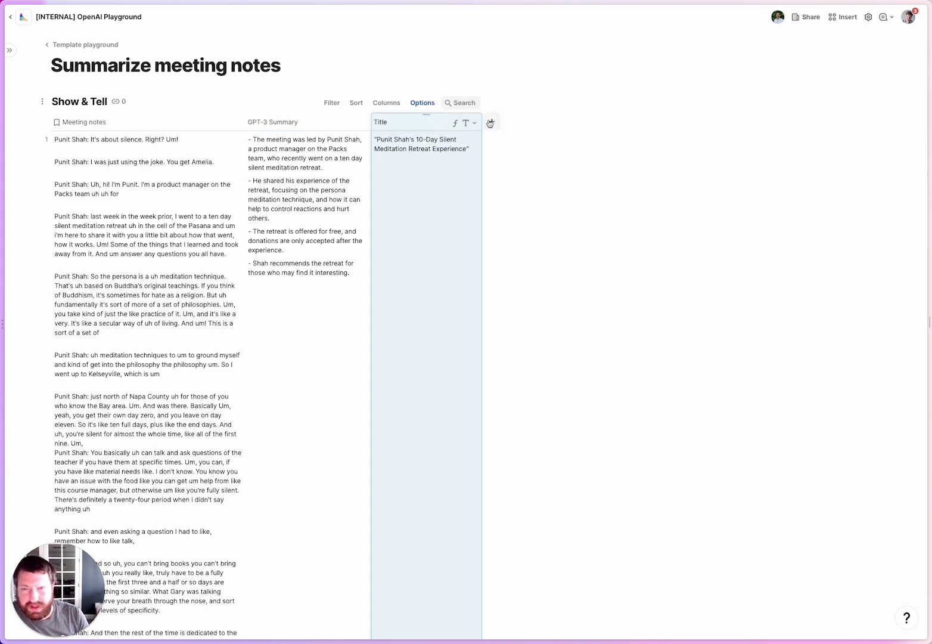
left_click(491, 123)
left_click(497, 126)
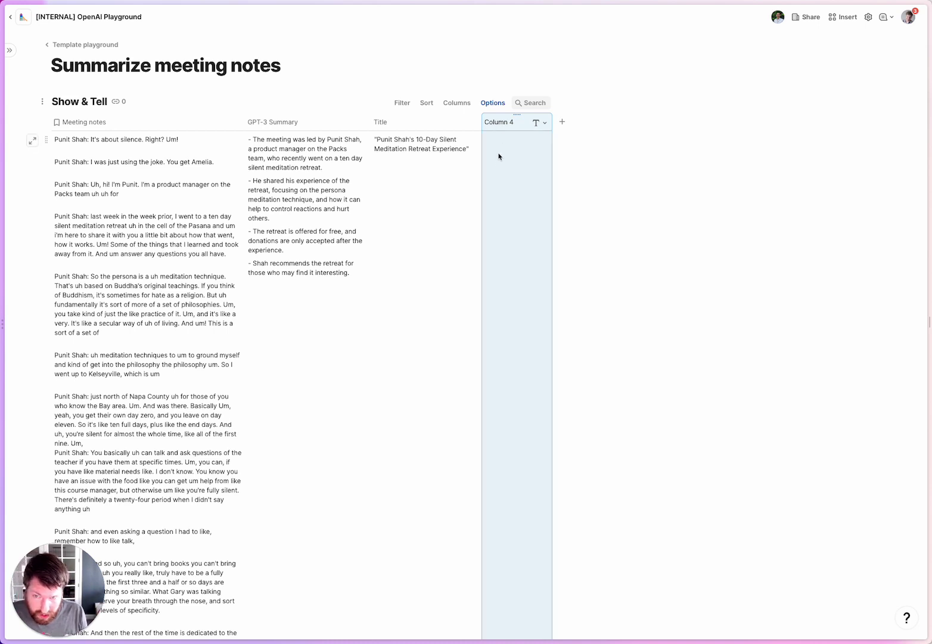
double_click(501, 122)
type("Image description")
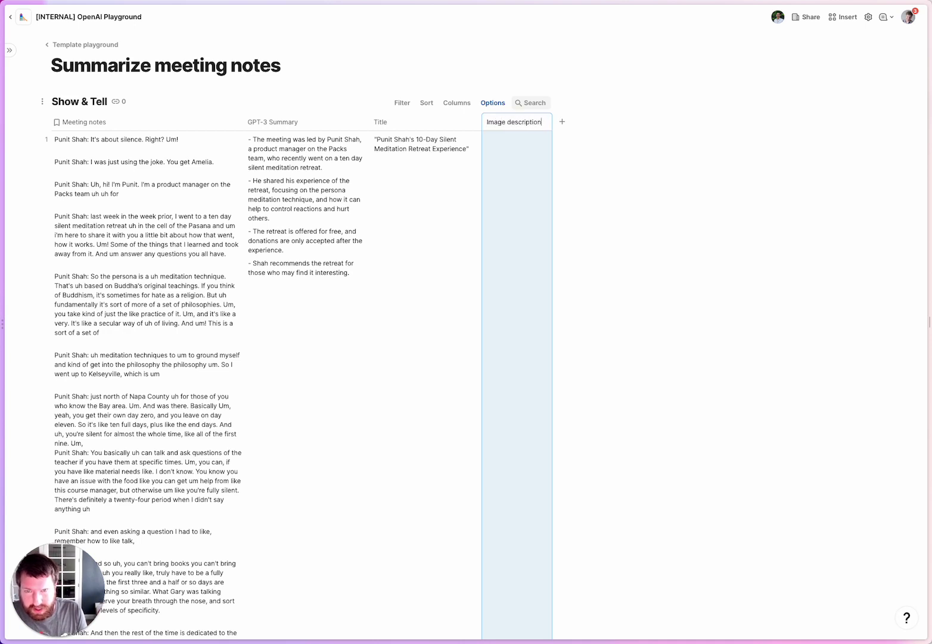
key("Return")
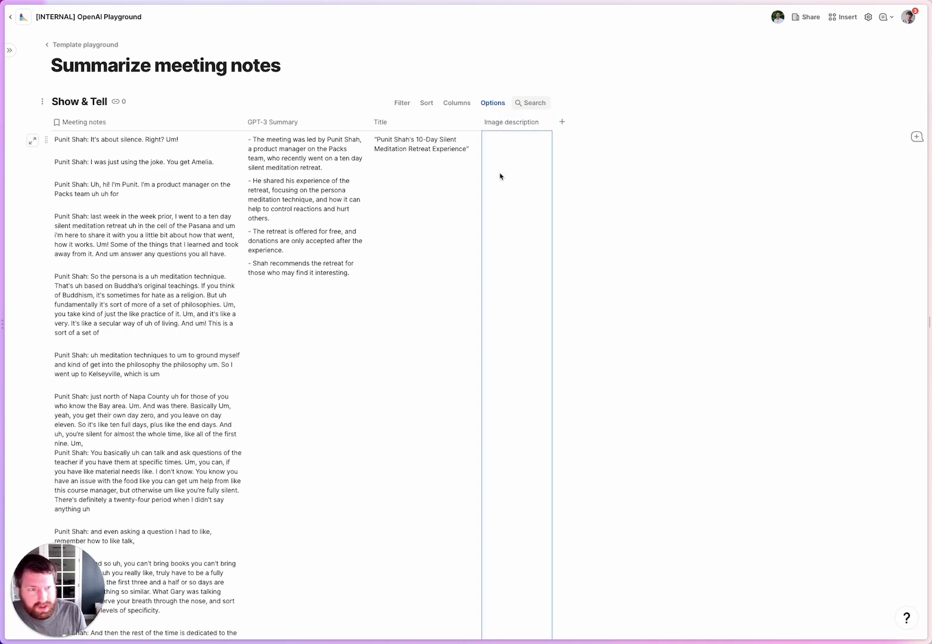
key("equal")
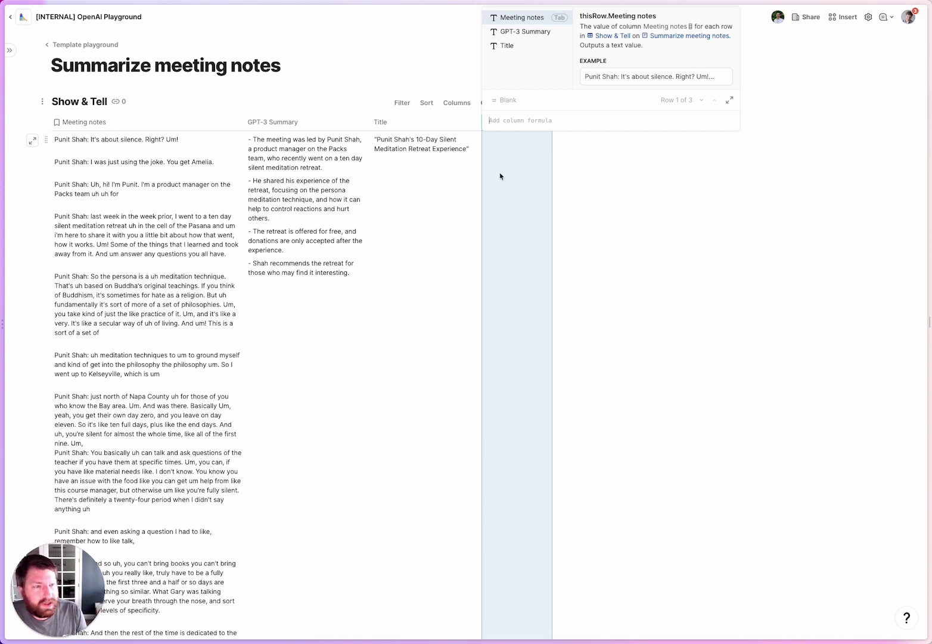
Start a GPT3Prompt formula: 'Describe an amusing picture in 10 words or less based on the following summary: '.
key("Down")
key("Tab")
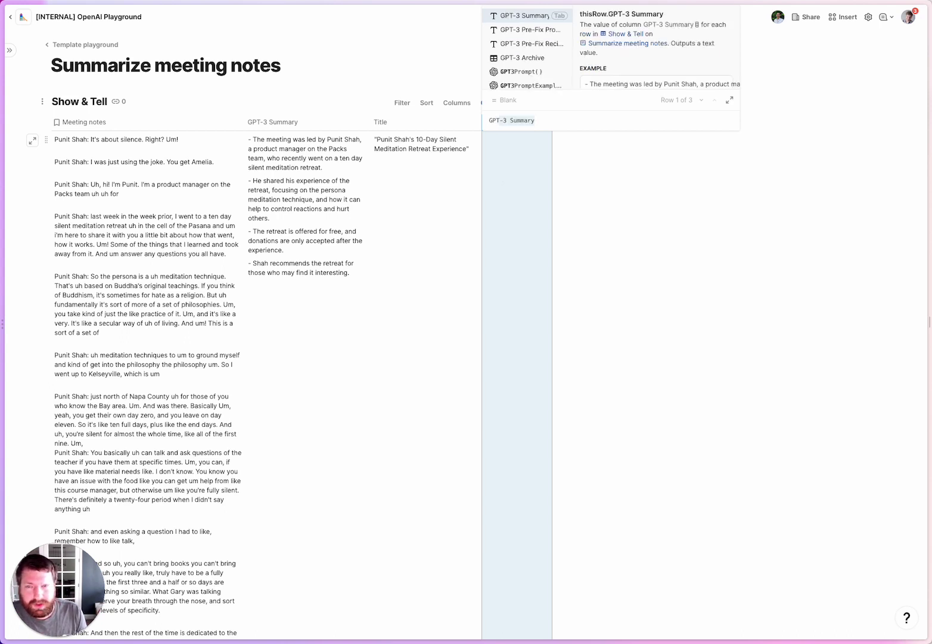
key("Down")
key("Down")
key("Down")
key("Down")
key("Tab")
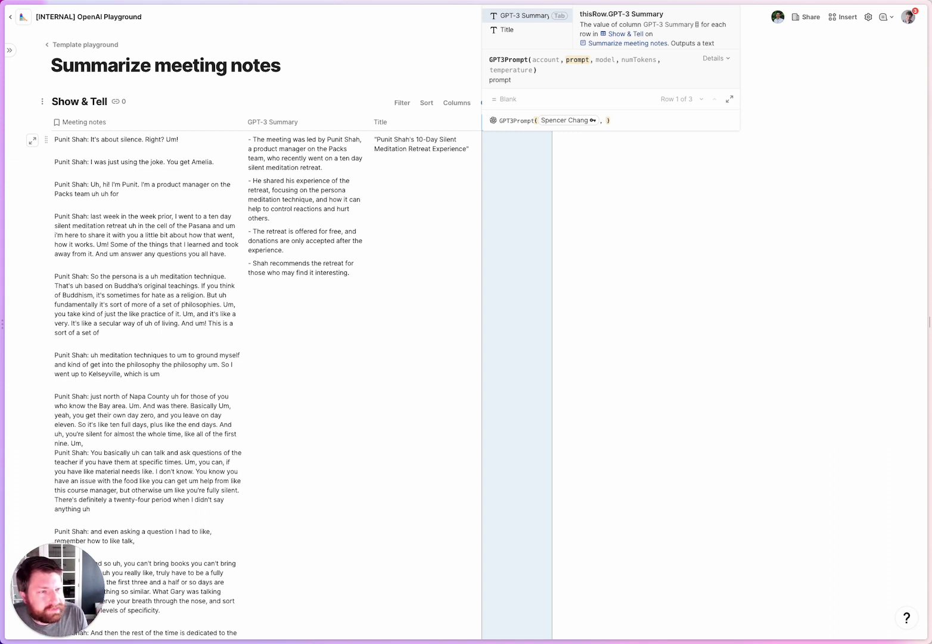
type("\"Describe an a")
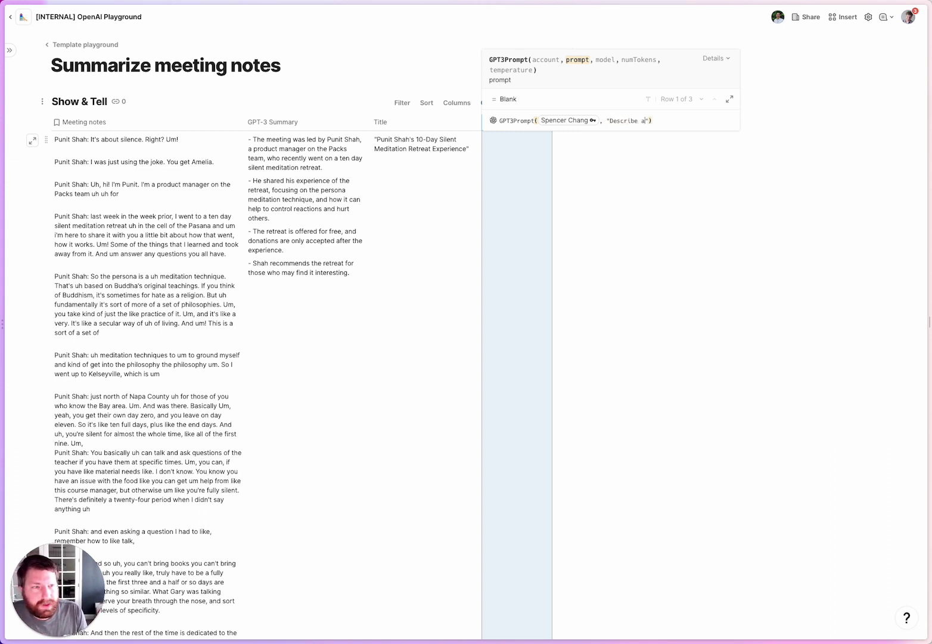
type("musing picture")
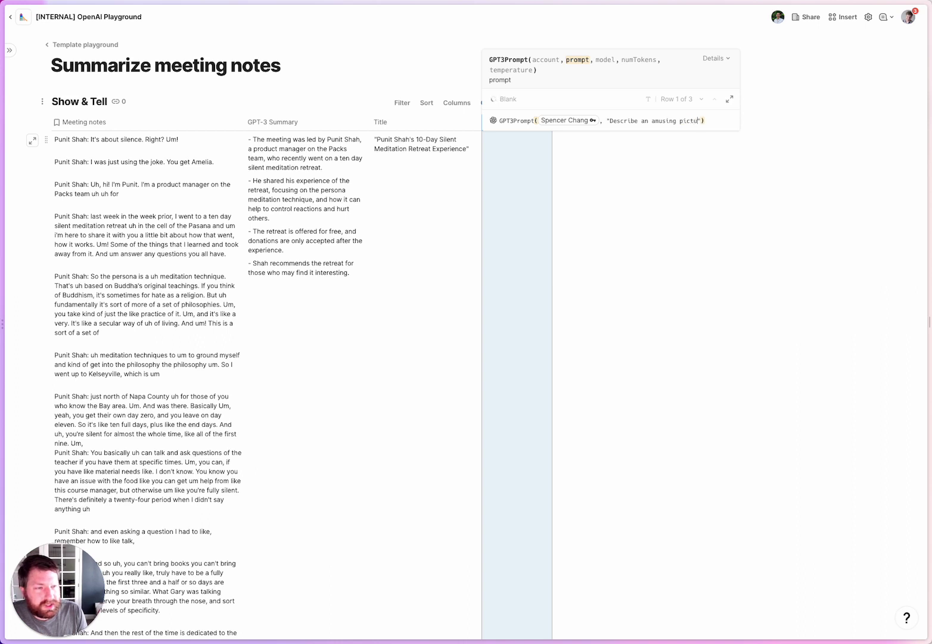
type(" in 10 words or ")
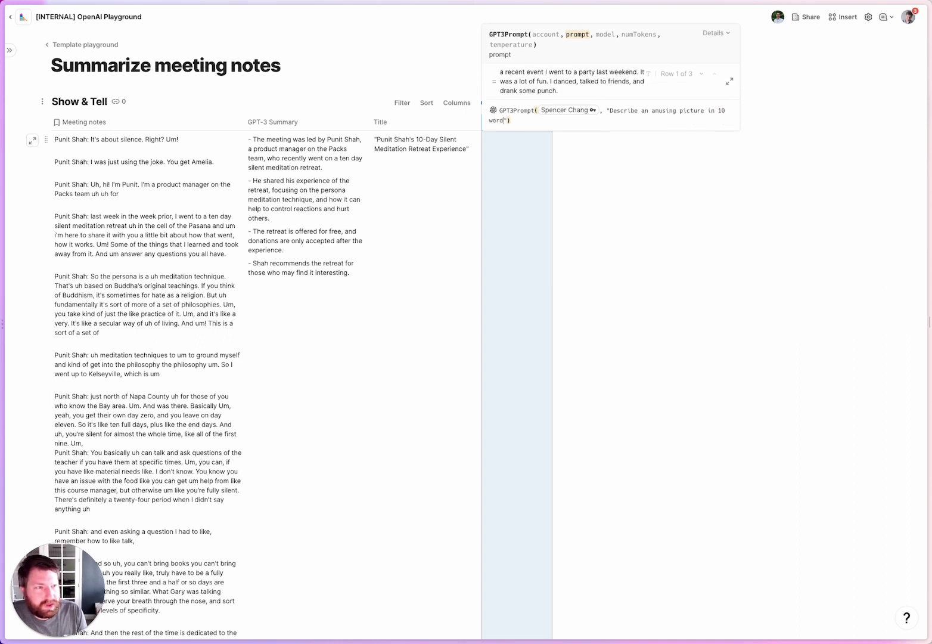
type("less based on the fo")
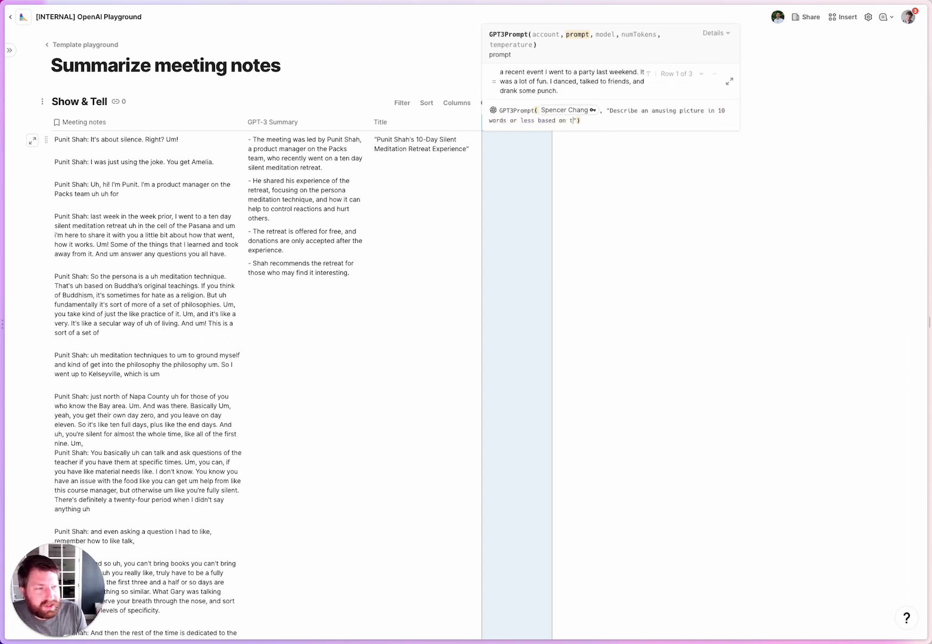
type("llowing summary")
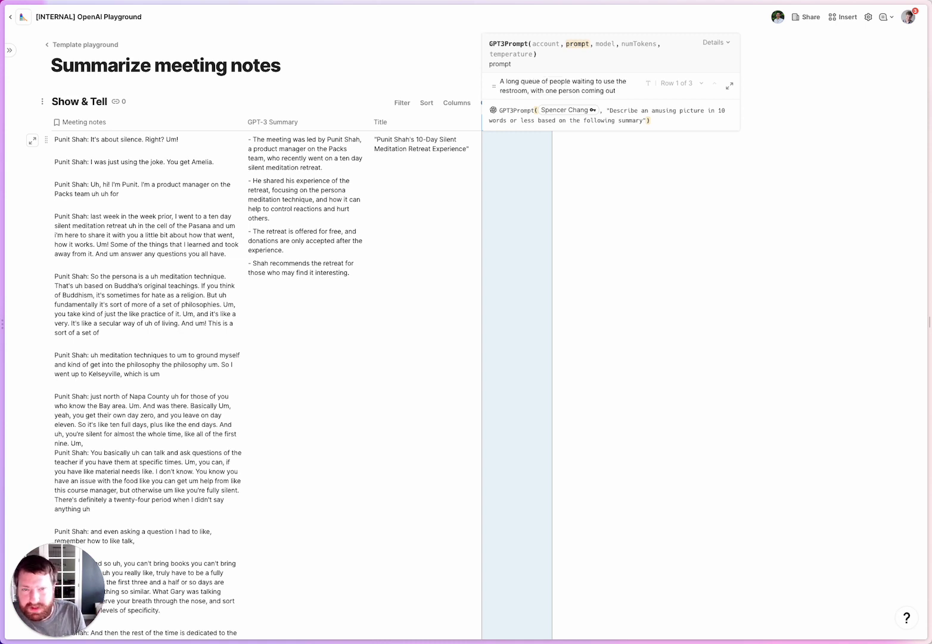
type(": \"")
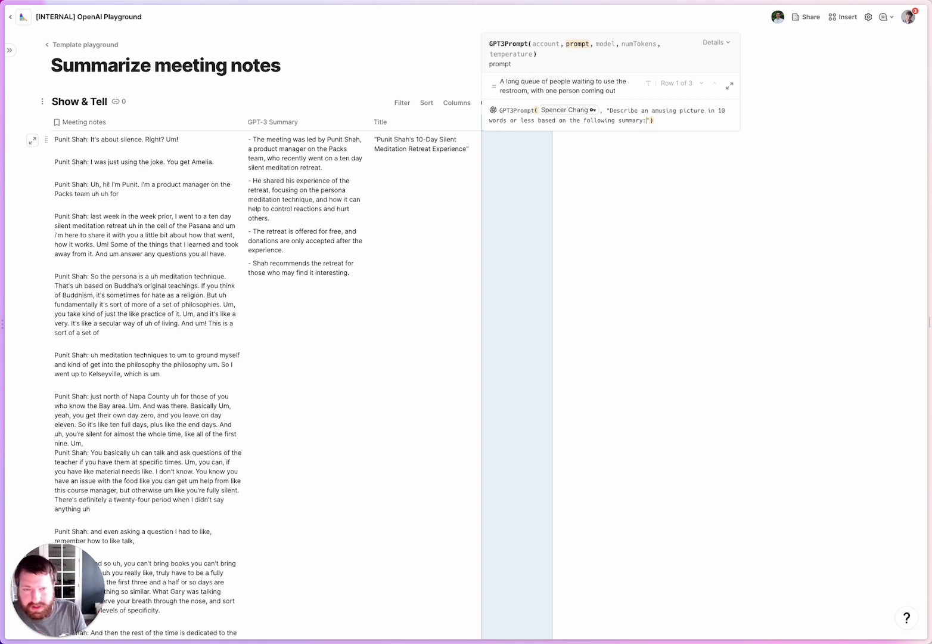
type(", G")
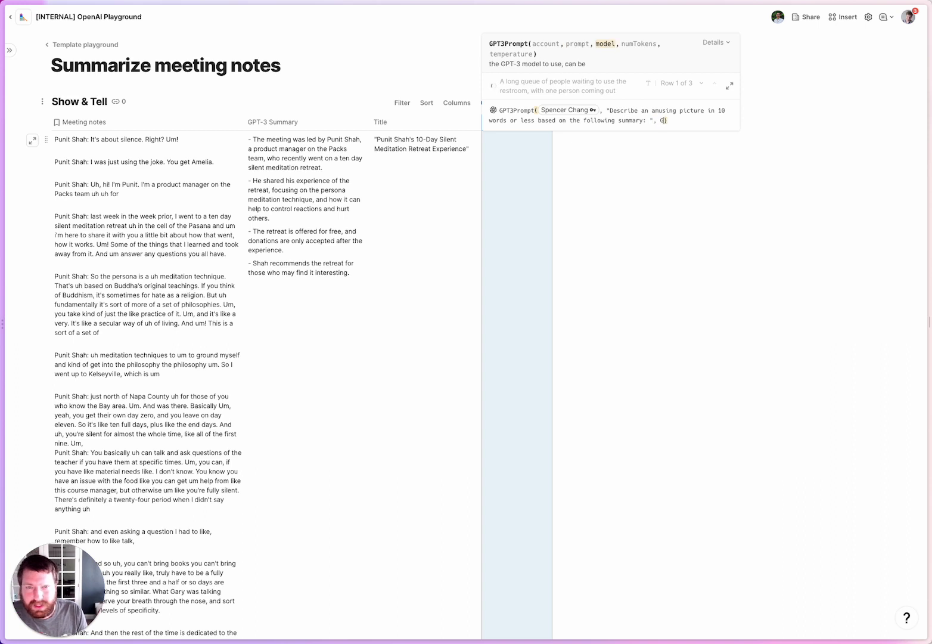
type("PT")
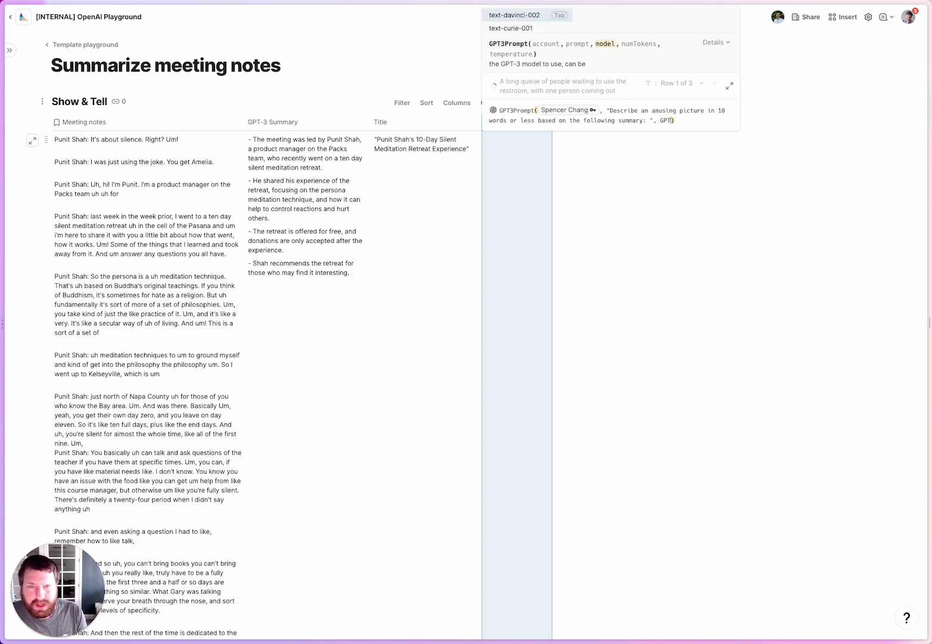
type("-3")
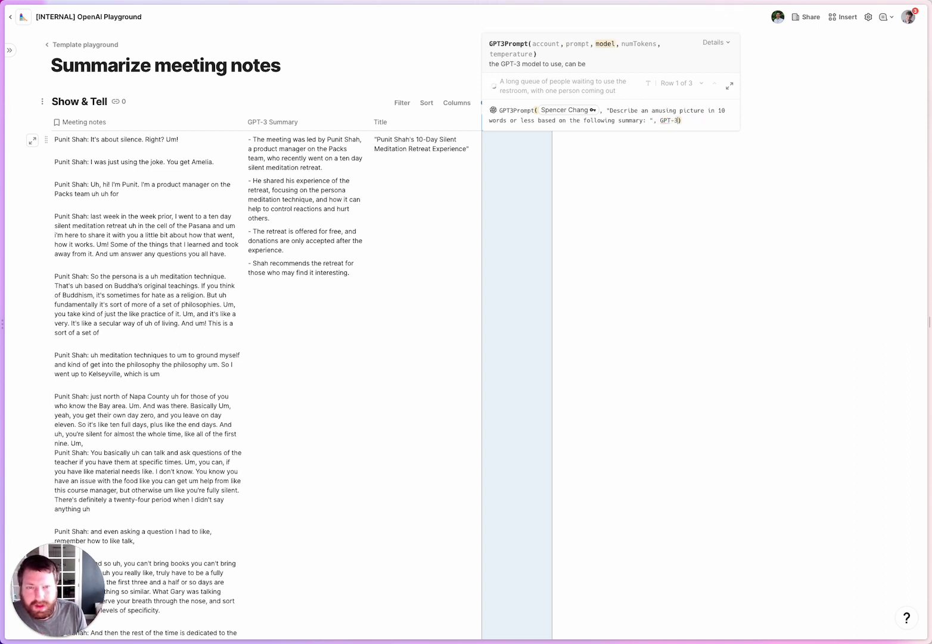
Replace the stray argument with +GPT-3 Summary and commit the Image description formula.
key("BackSpace")
key("BackSpace")
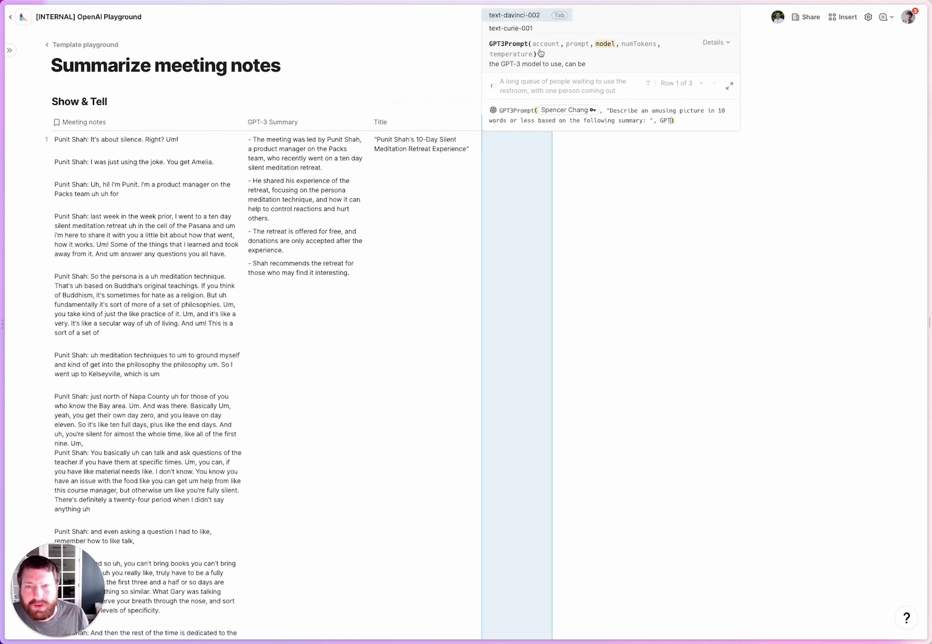
scroll(523, 25, "up", 1)
scroll(524, 24, "down", 1)
key("BackSpace")
key("BackSpace")
key("BackSpace")
key("BackSpace")
key("BackSpace")
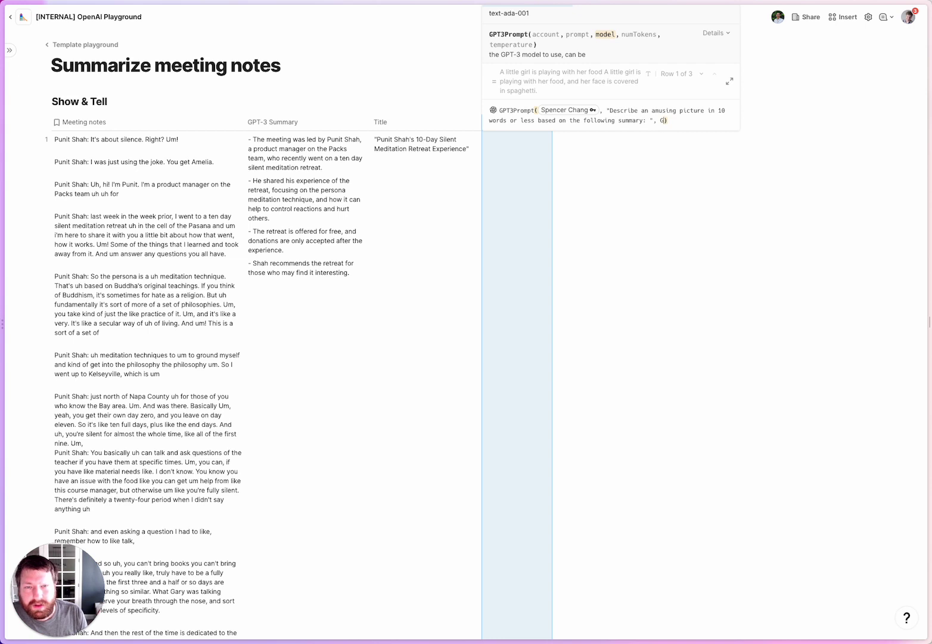
type("+GPT")
key("Return")
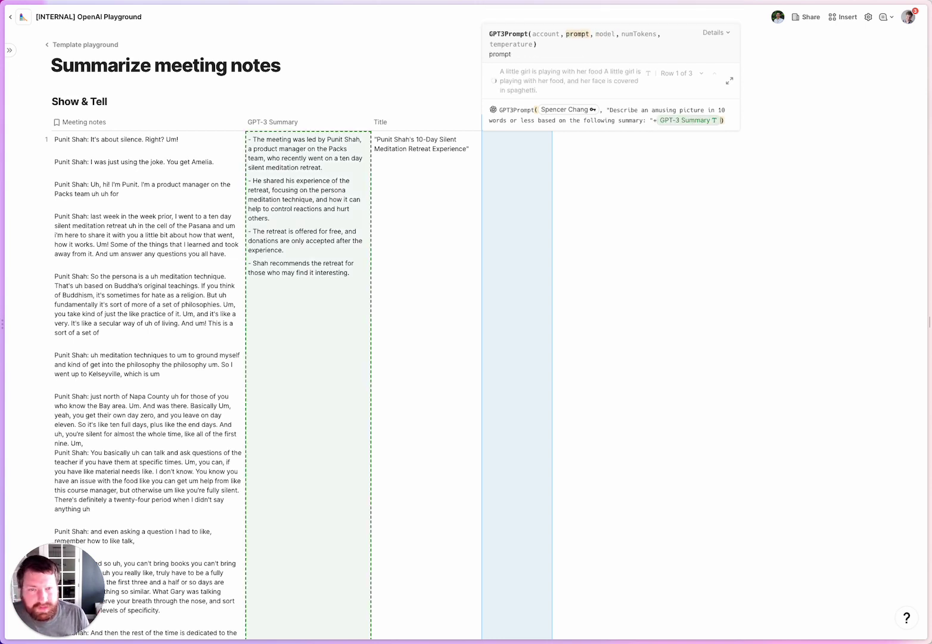
key("Return")
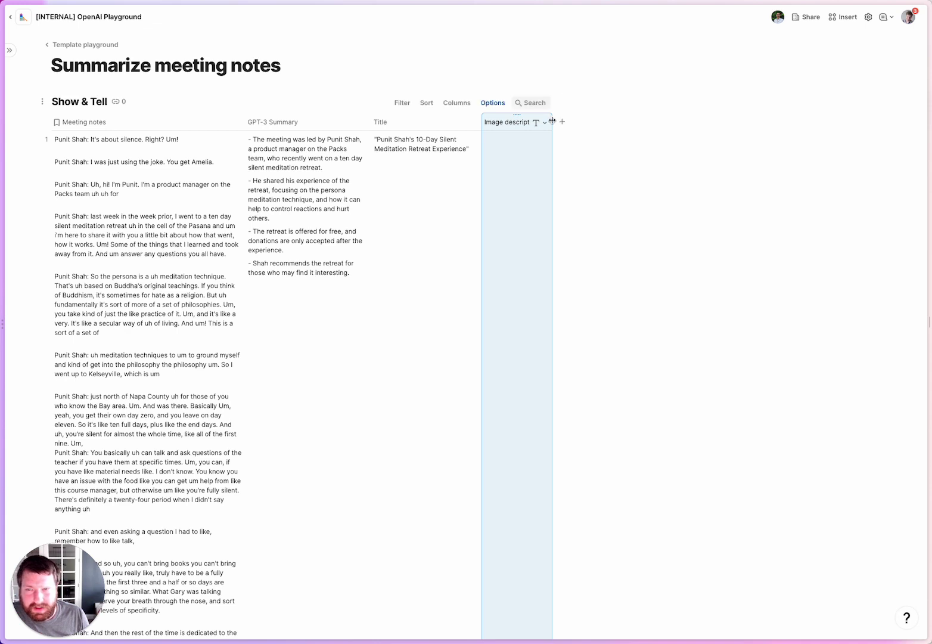
Widen the Image description column and review the generated picture descriptions in each row.
left_click_drag(552, 119, 566, 119)
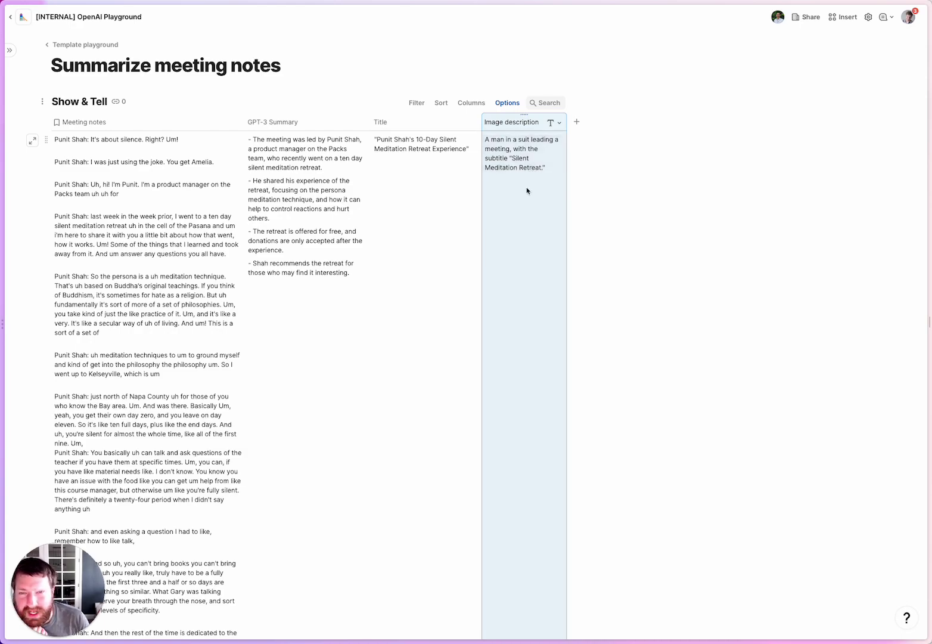
scroll(522, 211, "down", 20)
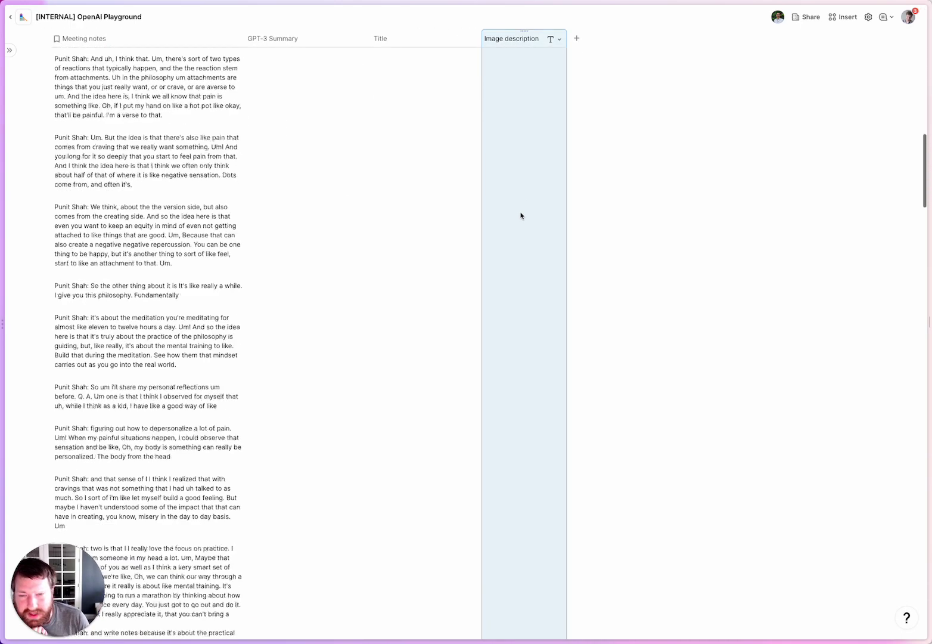
scroll(520, 215, "down", 2)
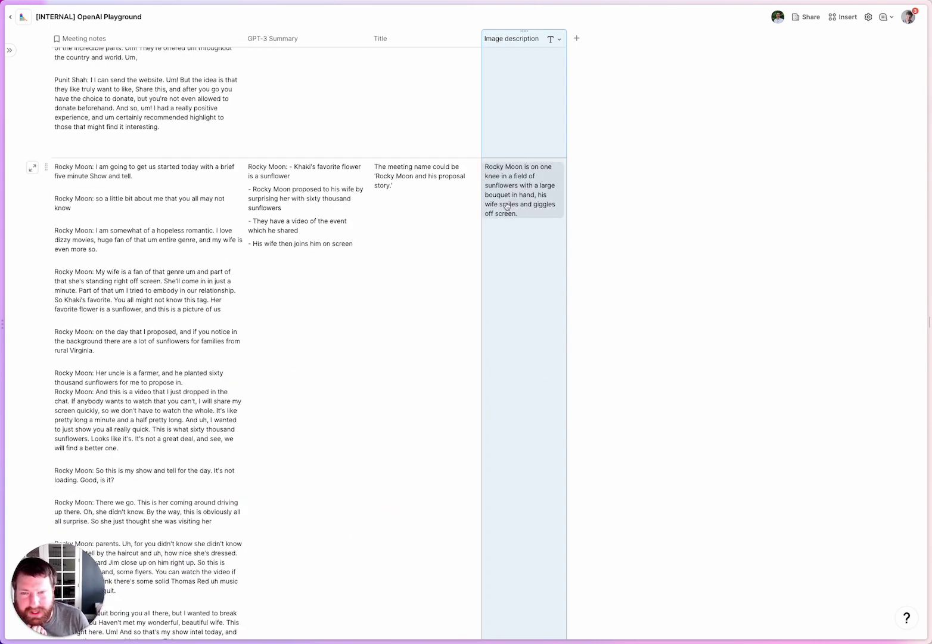
scroll(527, 230, "up", 15)
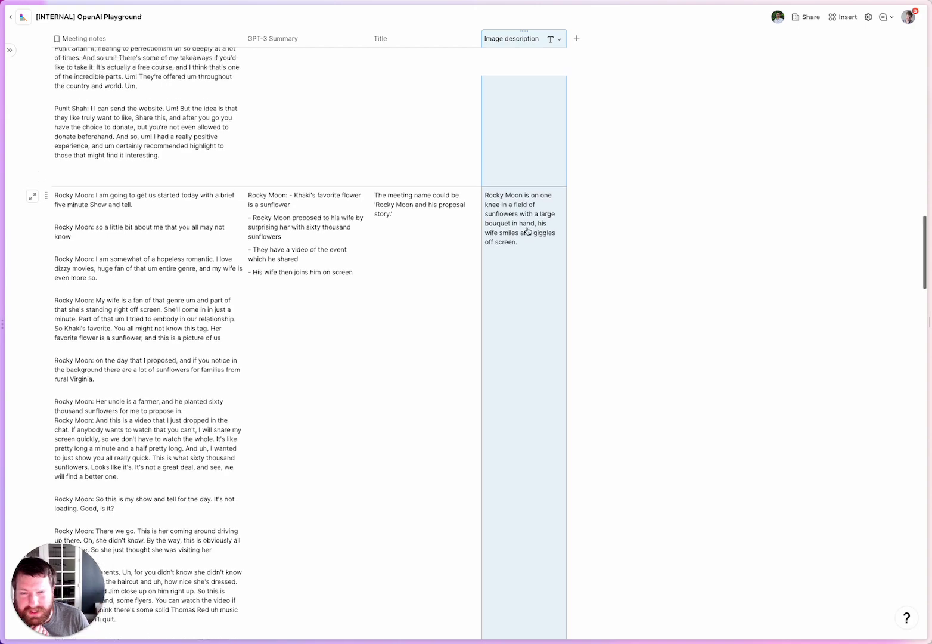
scroll(527, 230, "up", 10)
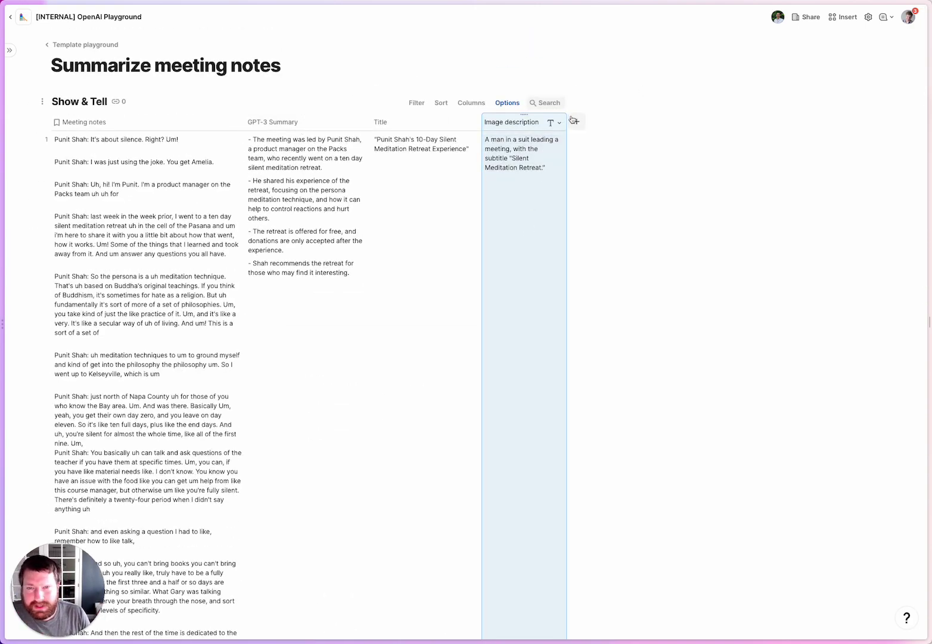
Add a new column after Image description named 'DALLE Image'.
left_click(576, 121)
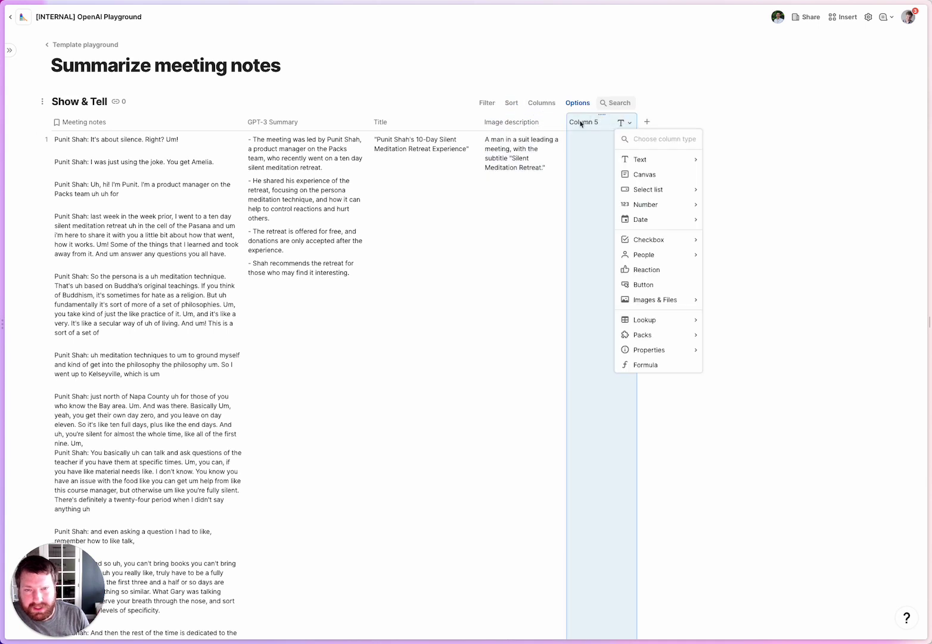
left_click(581, 123)
double_click(582, 123)
type("DALLE")
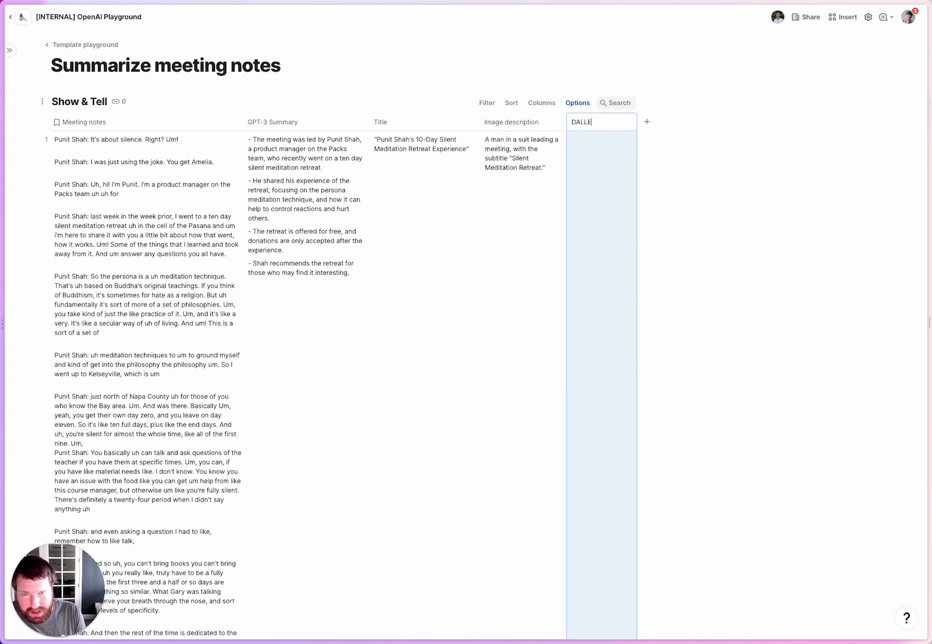
type(" Image")
Set DALLE Image's formula to CreateDalleImage(account, Image description+" in the style of Ivan Bilibin").
left_click(591, 164)
type("=DAL")
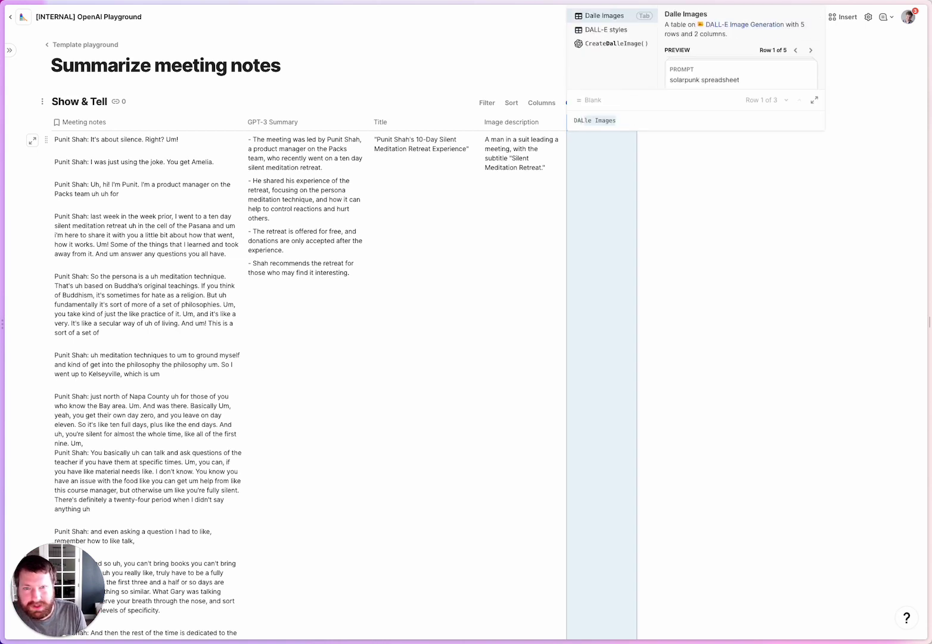
key("Down")
key("Down")
key("Tab")
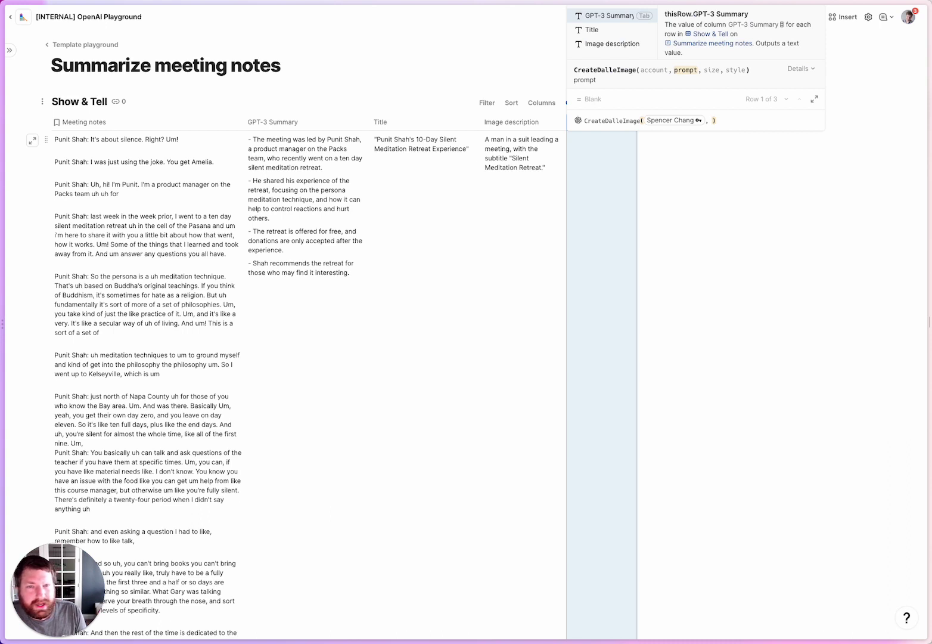
type("Image description")
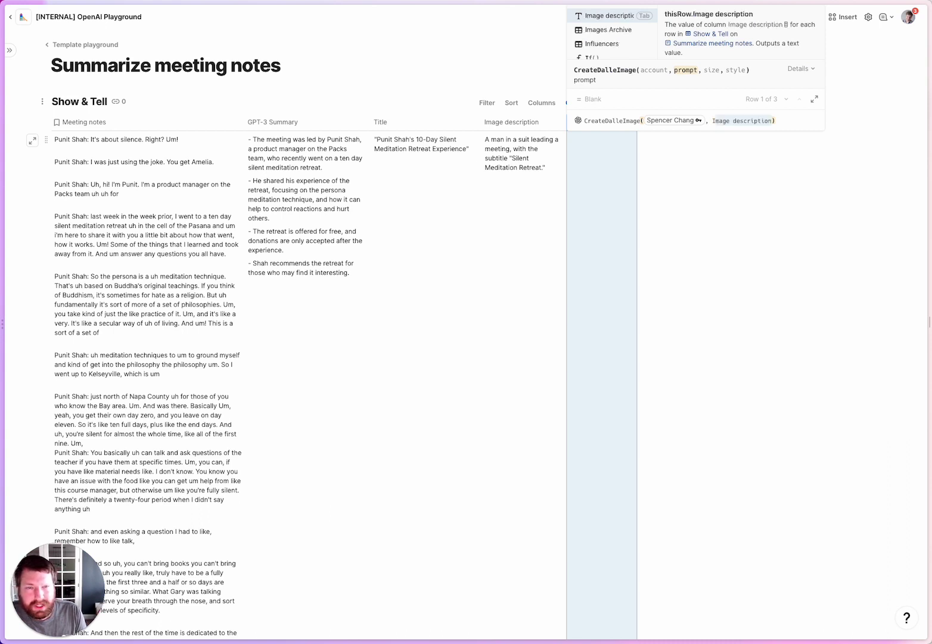
key("Tab")
type("+")
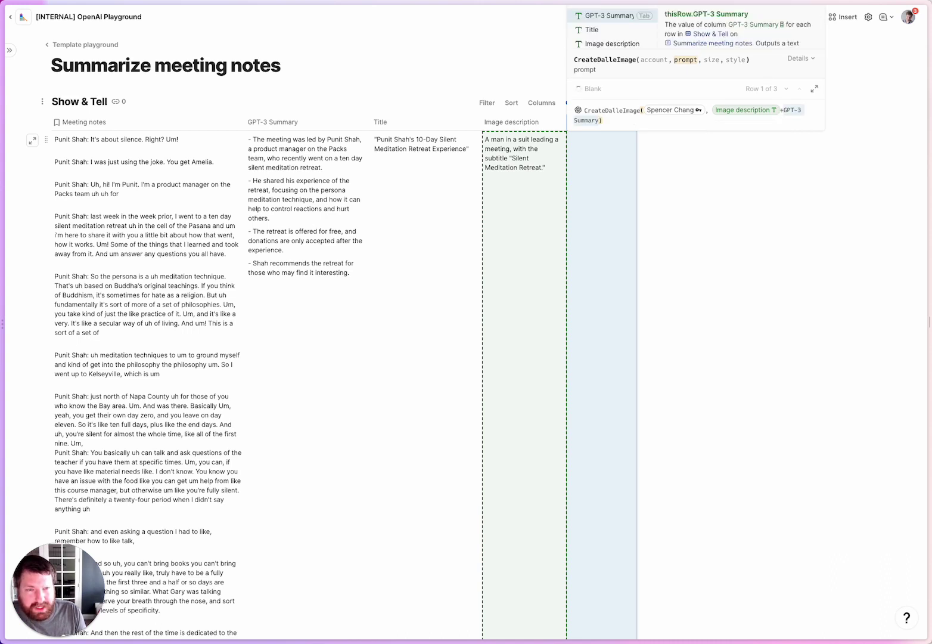
type("\"")
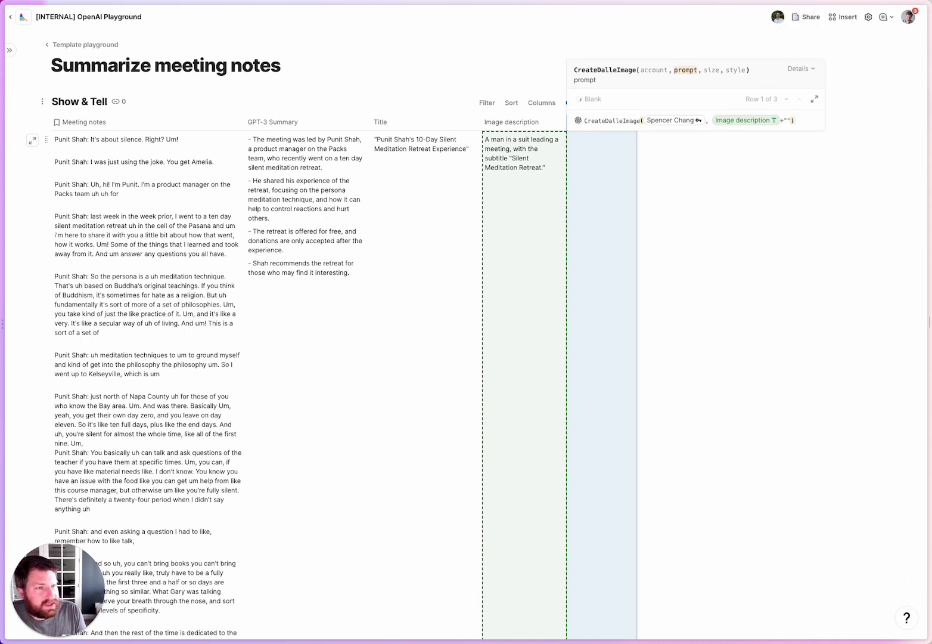
type(" in the style of ")
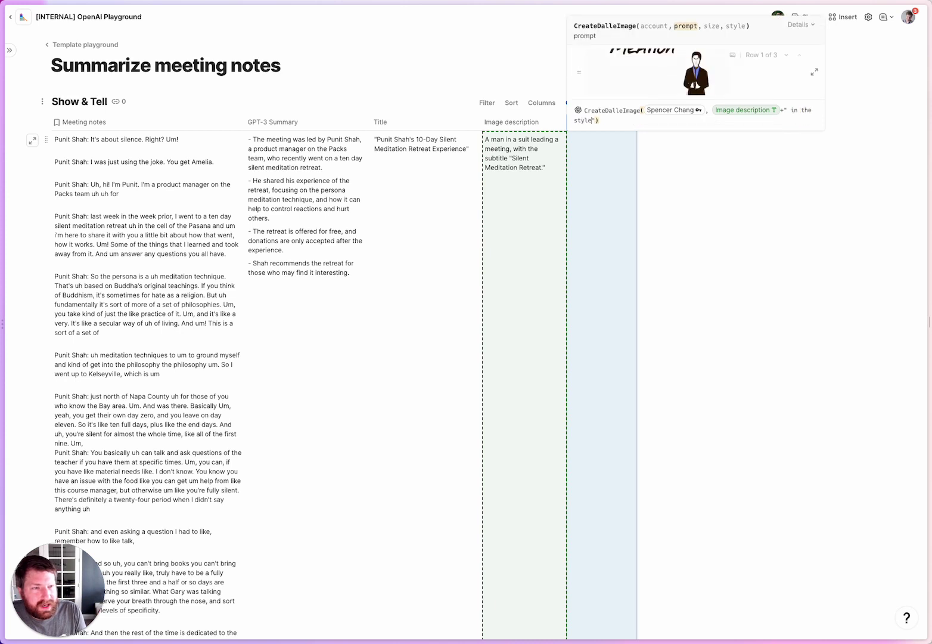
type("Ivan Bilibin")
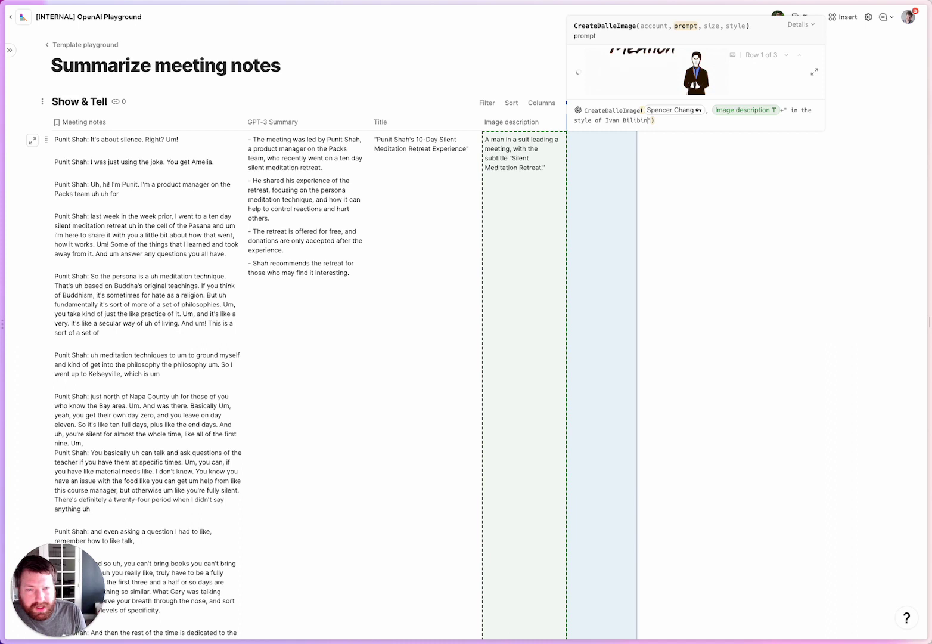
key("Return")
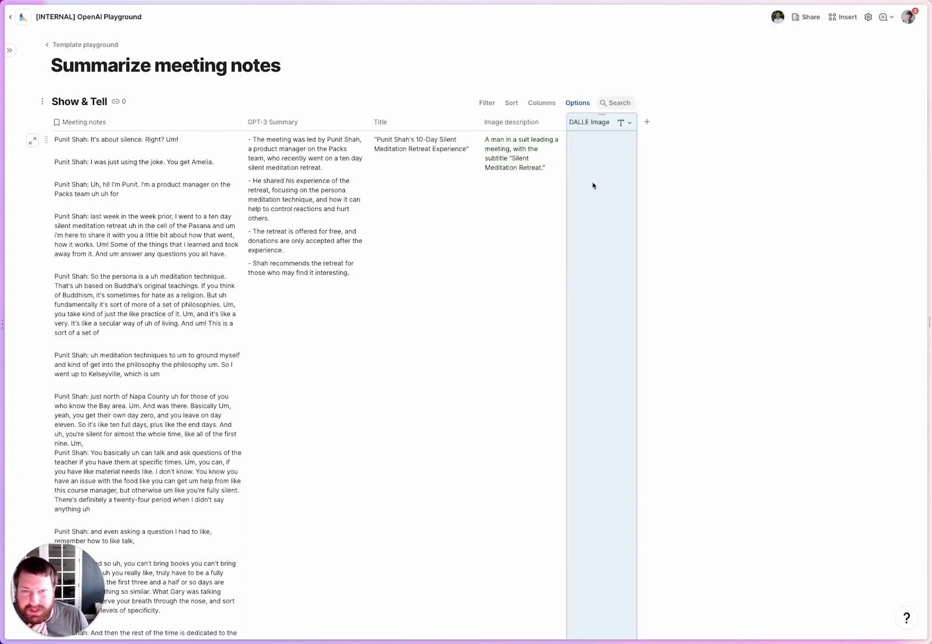
left_click_drag(637, 121, 654, 120)
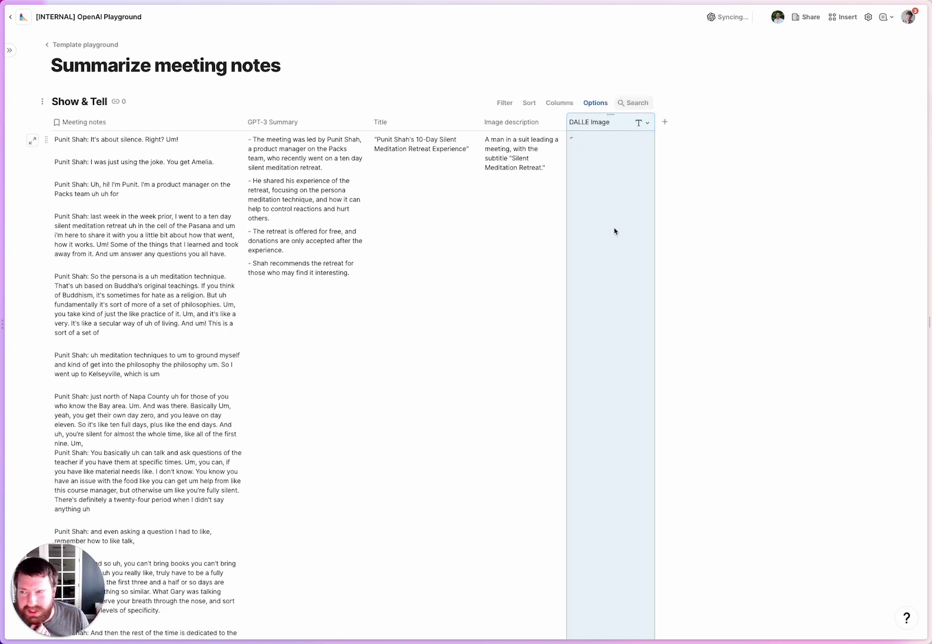
scroll(614, 231, "down", 2)
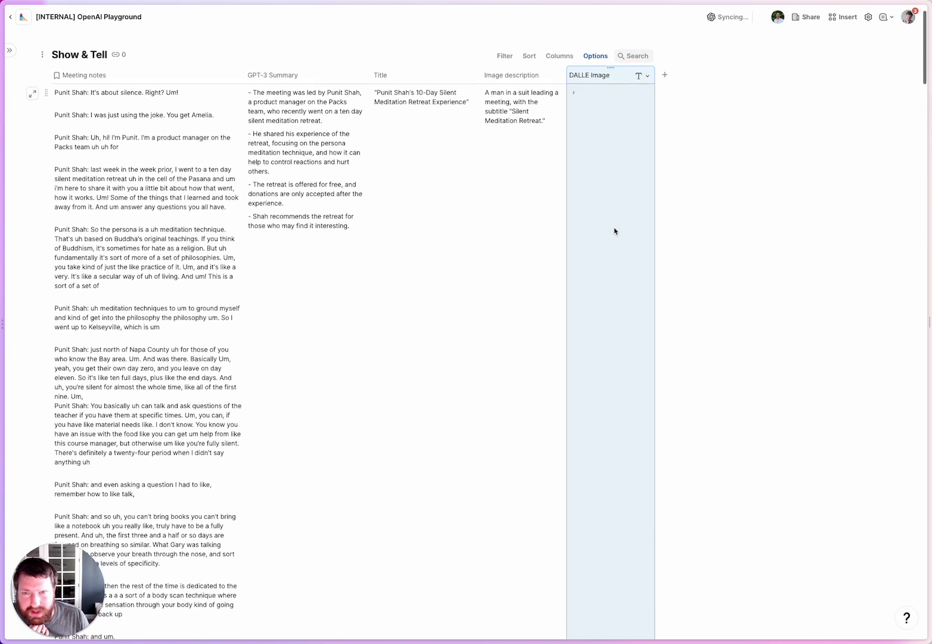
scroll(614, 231, "down", 2)
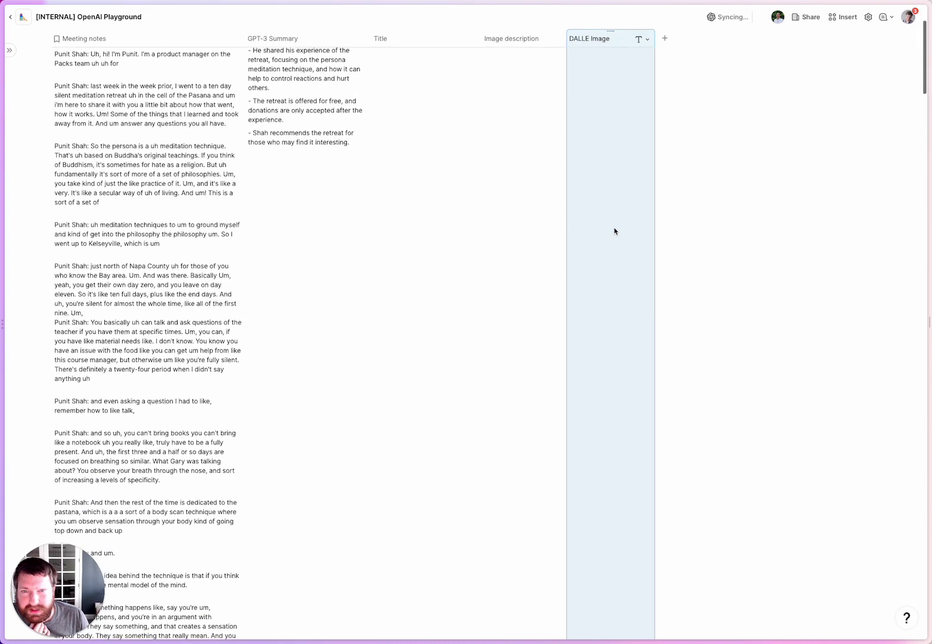
scroll(614, 230, "up", 3)
scroll(614, 231, "down", 1)
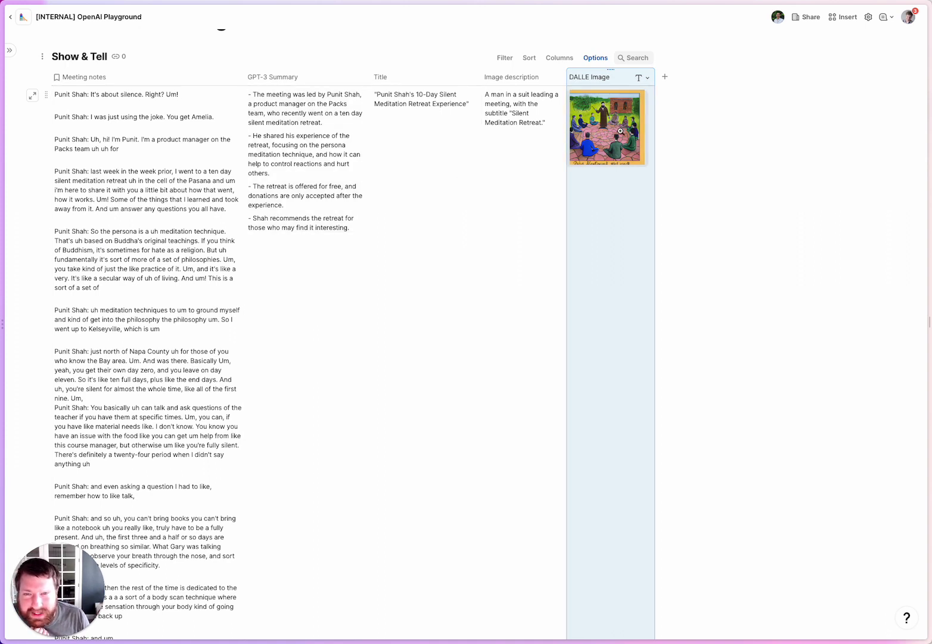
left_click(621, 135)
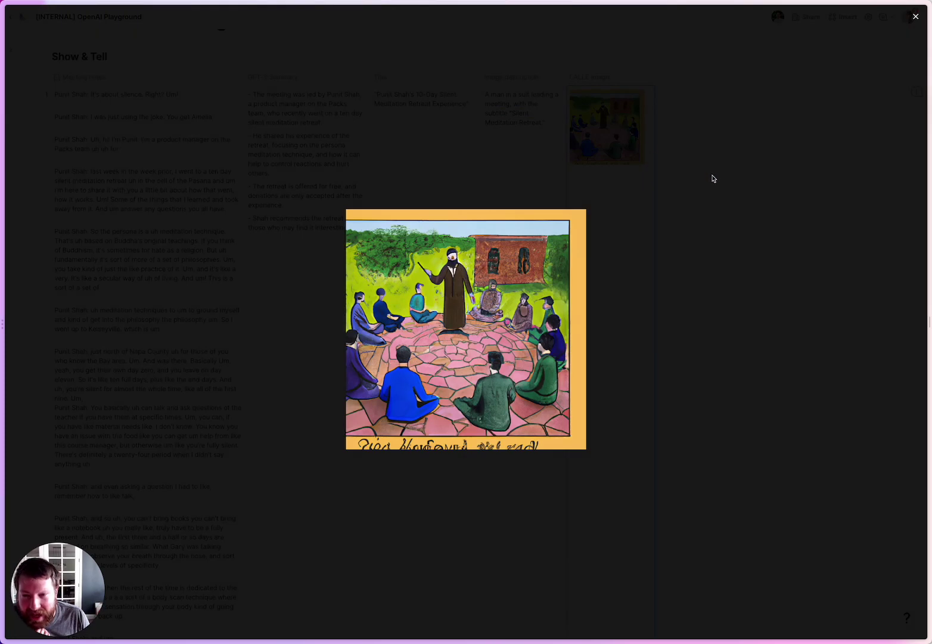
left_click(711, 184)
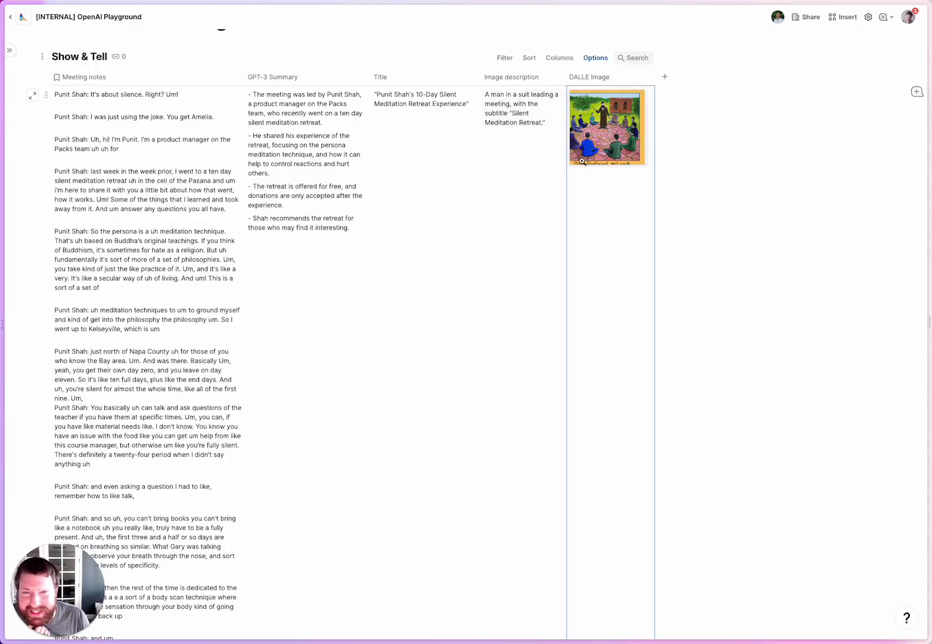
scroll(581, 161, "down", 15)
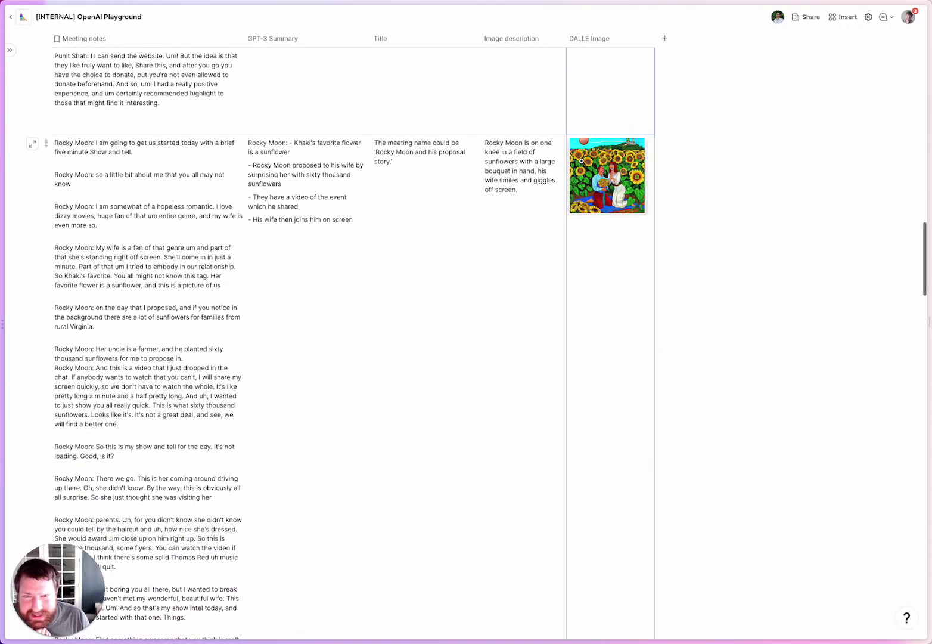
scroll(618, 192, "down", 1)
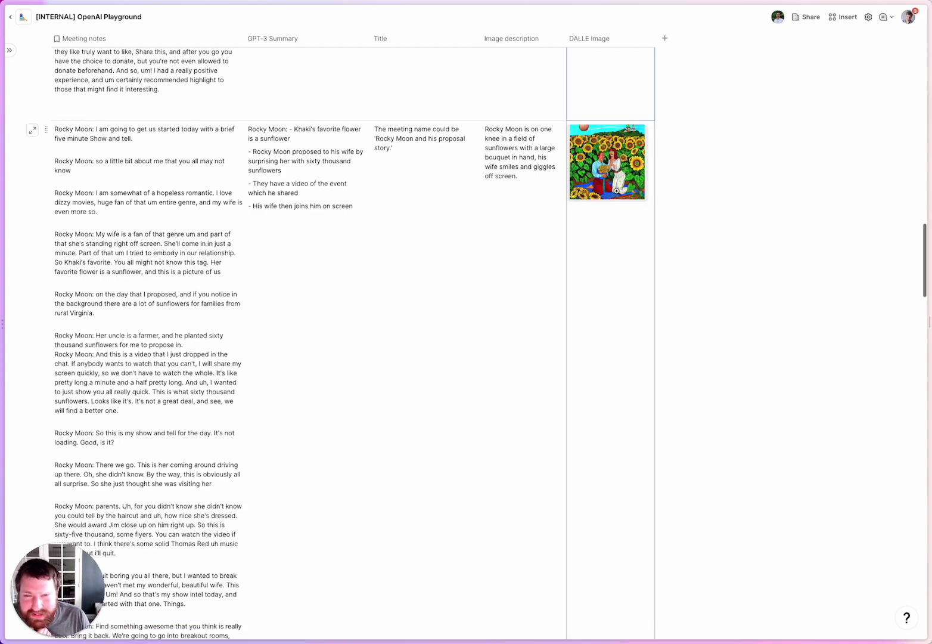
scroll(616, 191, "down", 1)
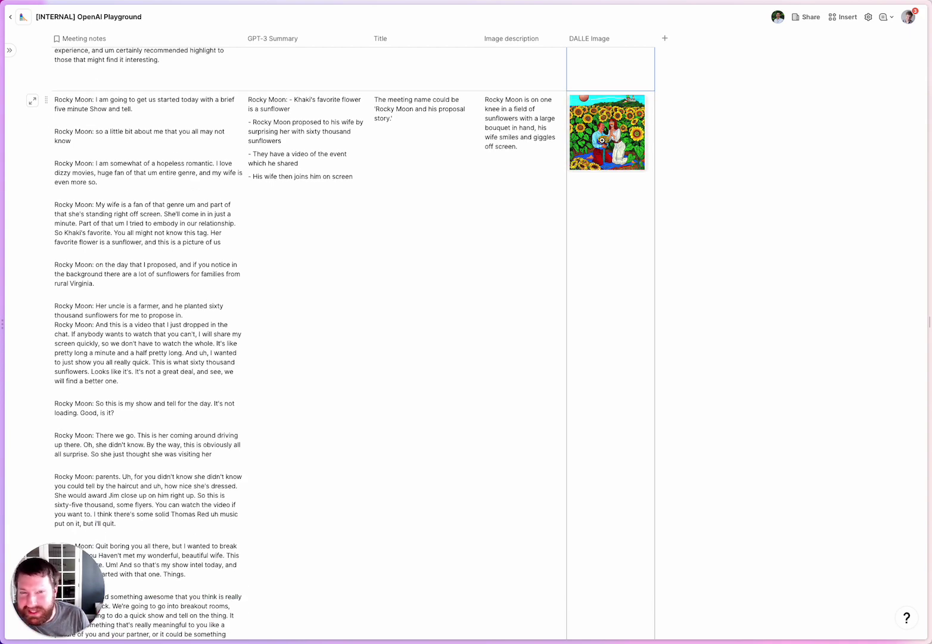
scroll(602, 141, "down", 15)
scroll(615, 137, "up", 2)
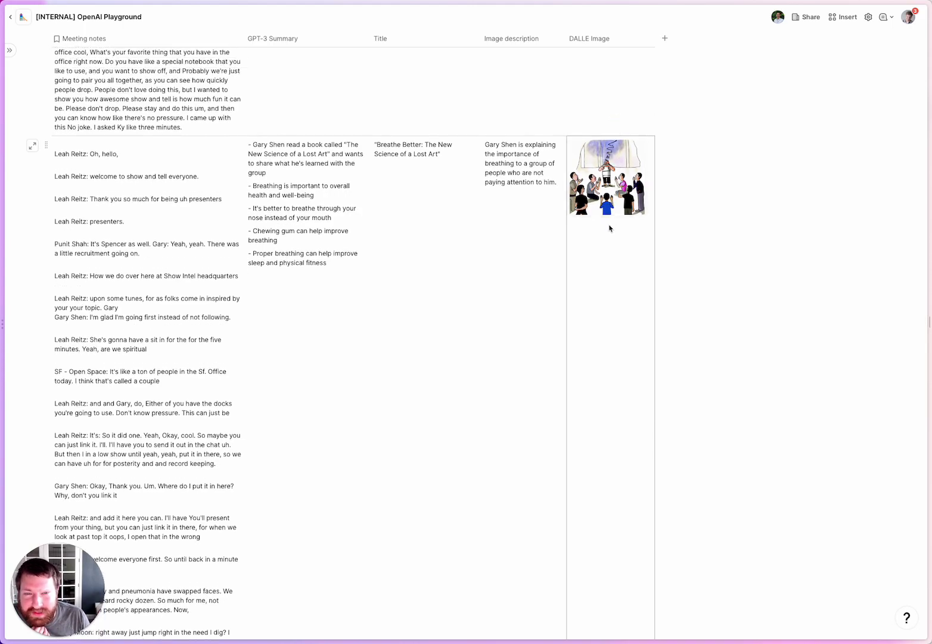
scroll(621, 167, "up", 15)
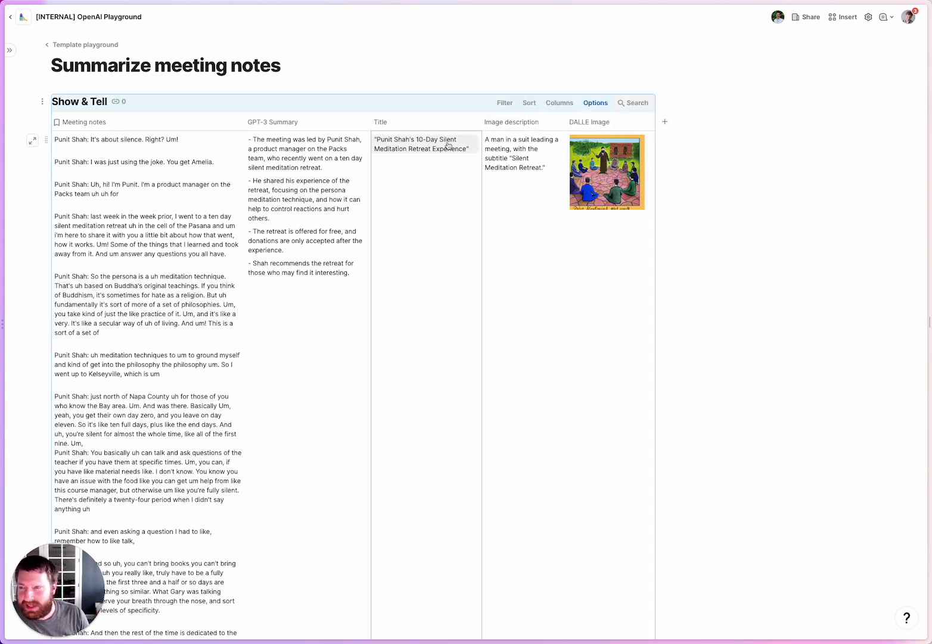
Paste a linked view of the Show & Tell table on a new line under the page title.
left_click(305, 64)
key("Return")
key("ctrl+v")
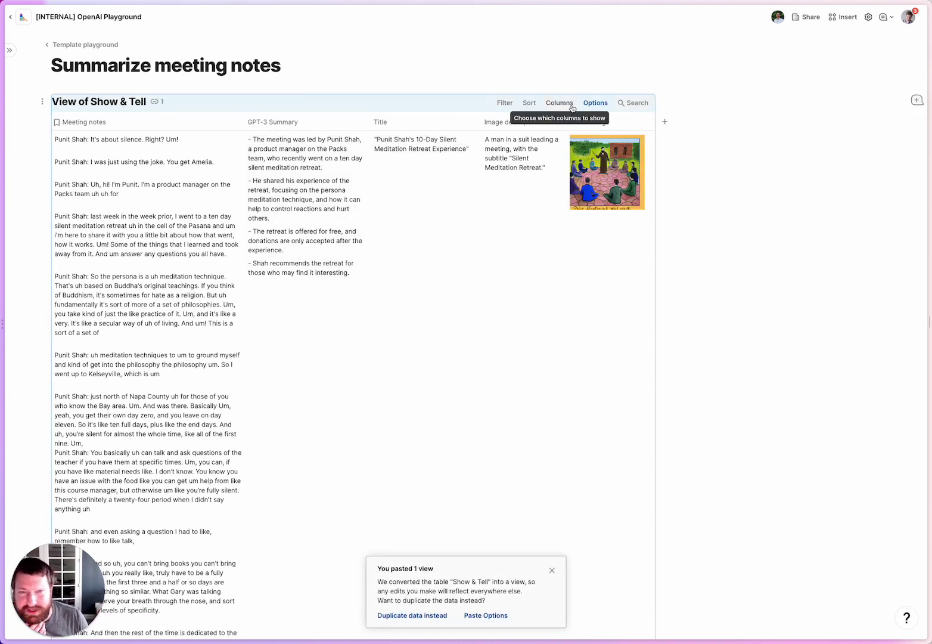
Hide the Meeting notes, GPT-3 Summary and Image description columns, then switch the view to Cards.
left_click(75, 122)
left_click(236, 123)
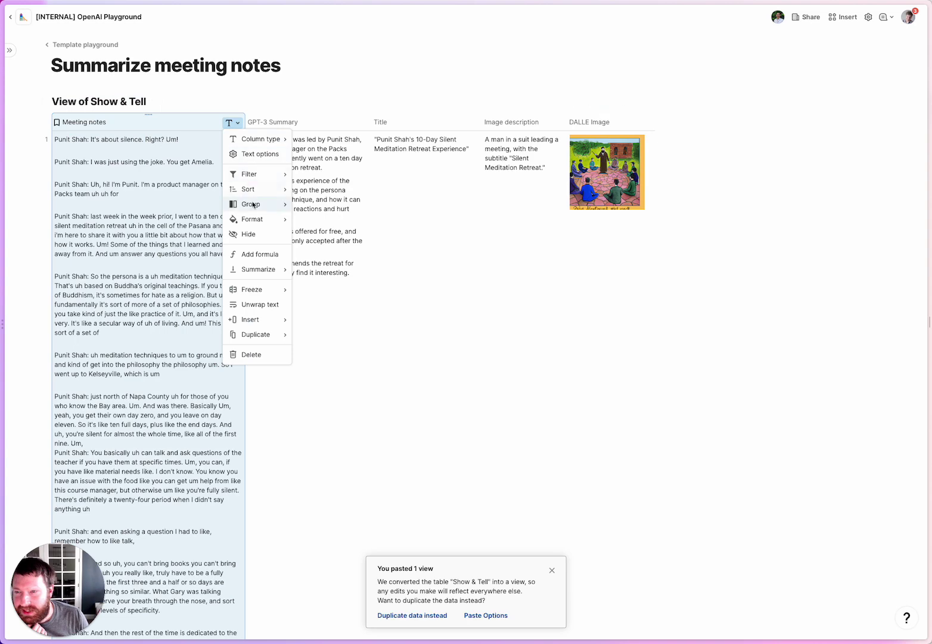
left_click(249, 234)
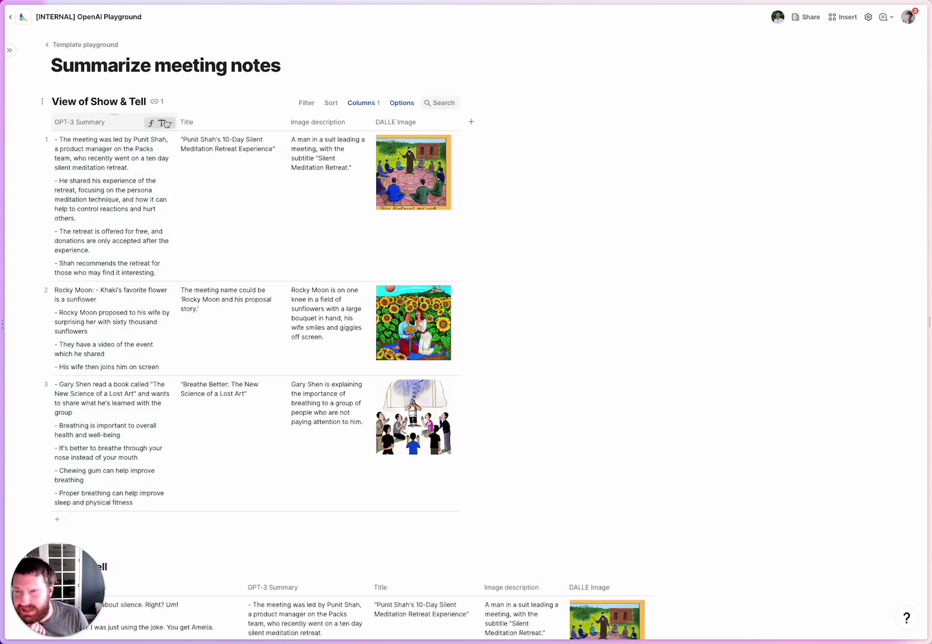
left_click(166, 123)
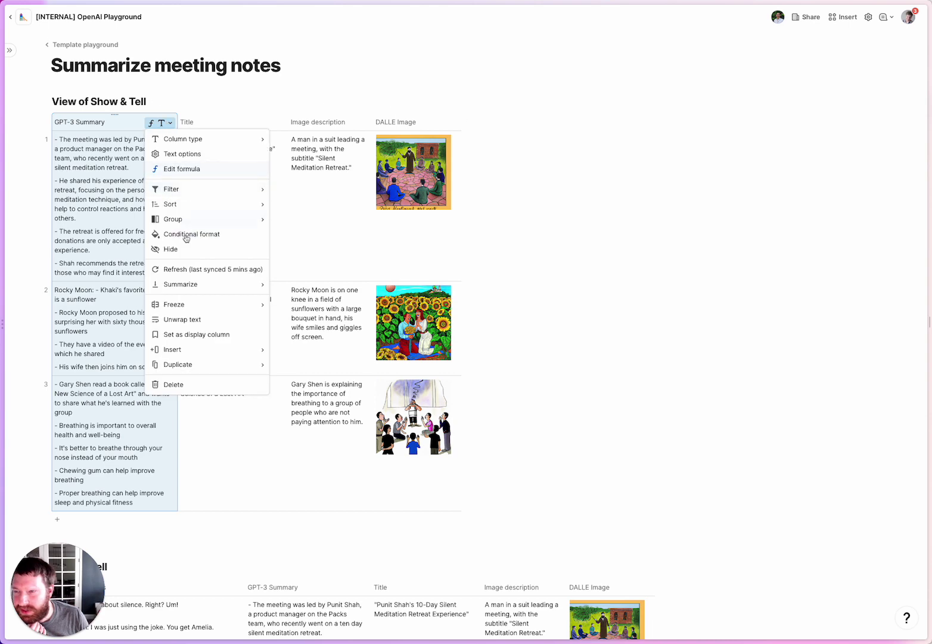
left_click(181, 252)
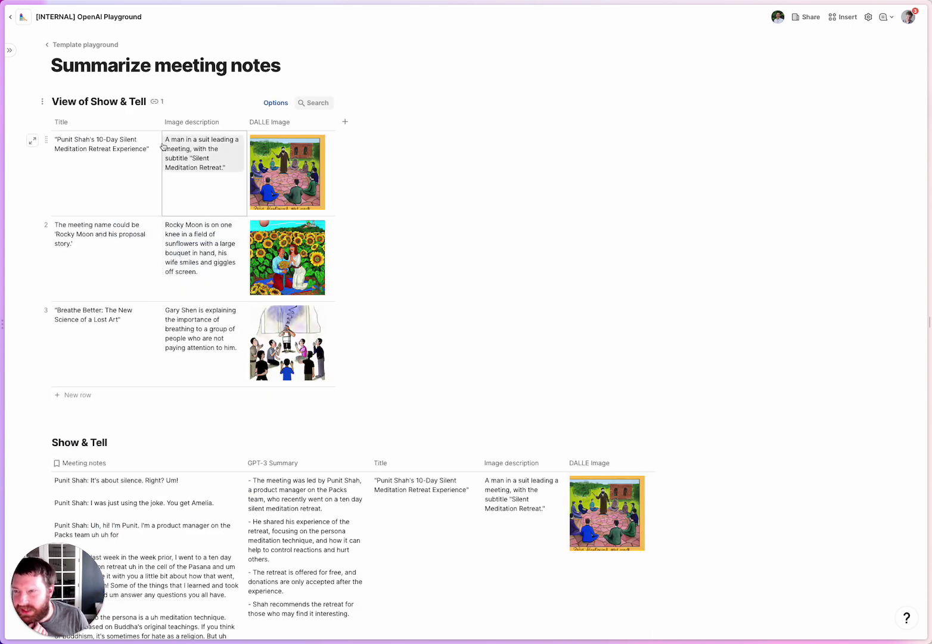
left_click(237, 124)
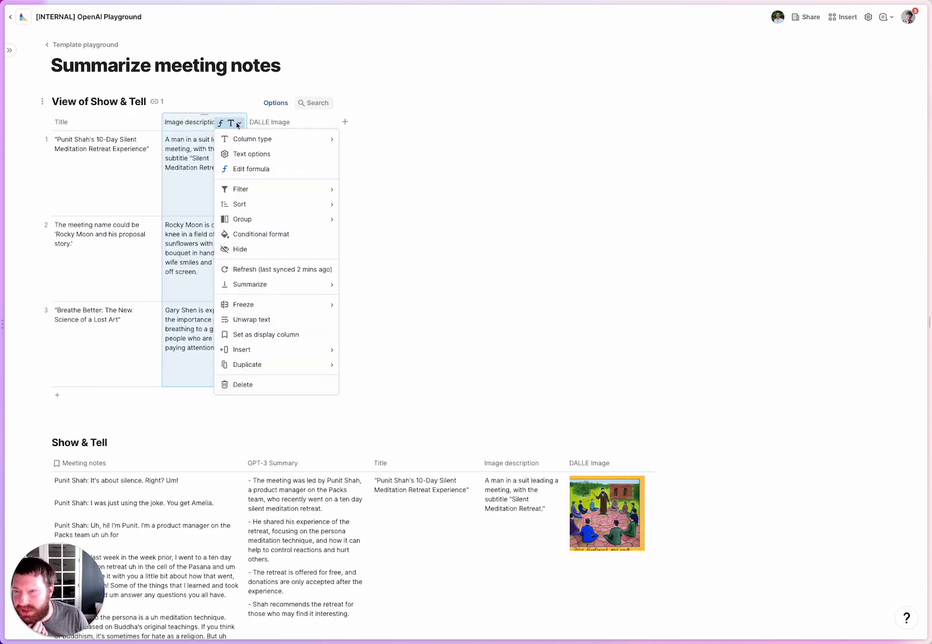
left_click(242, 249)
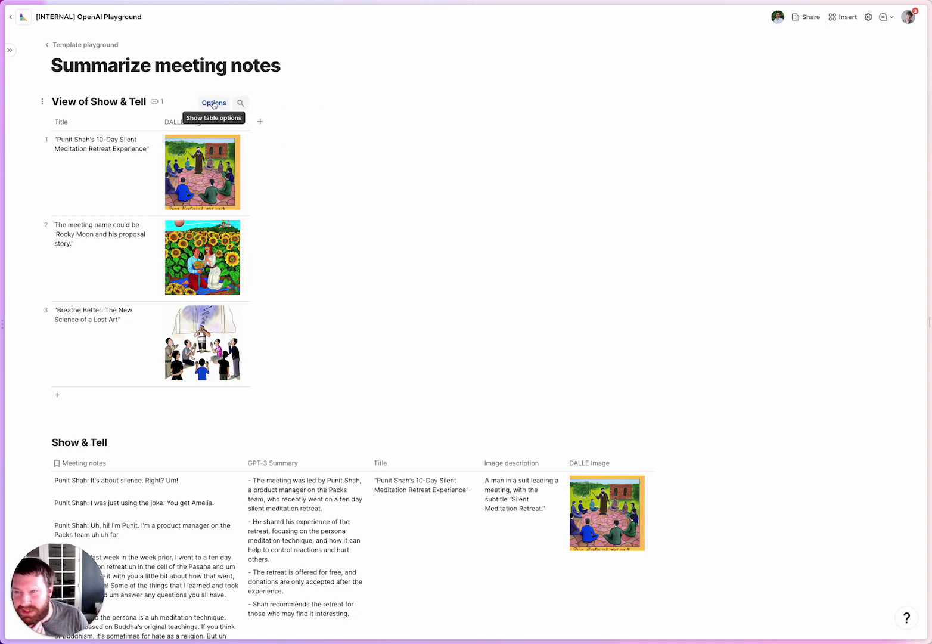
left_click(208, 102)
left_click(814, 87)
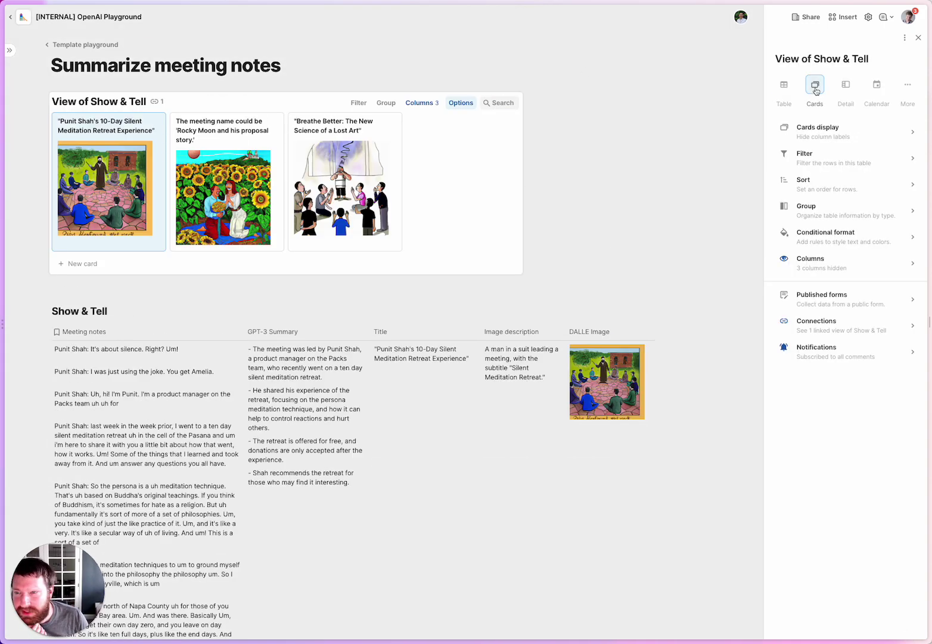
Close the view options, then preview and close the Rocky Moon meeting card.
left_click(918, 37)
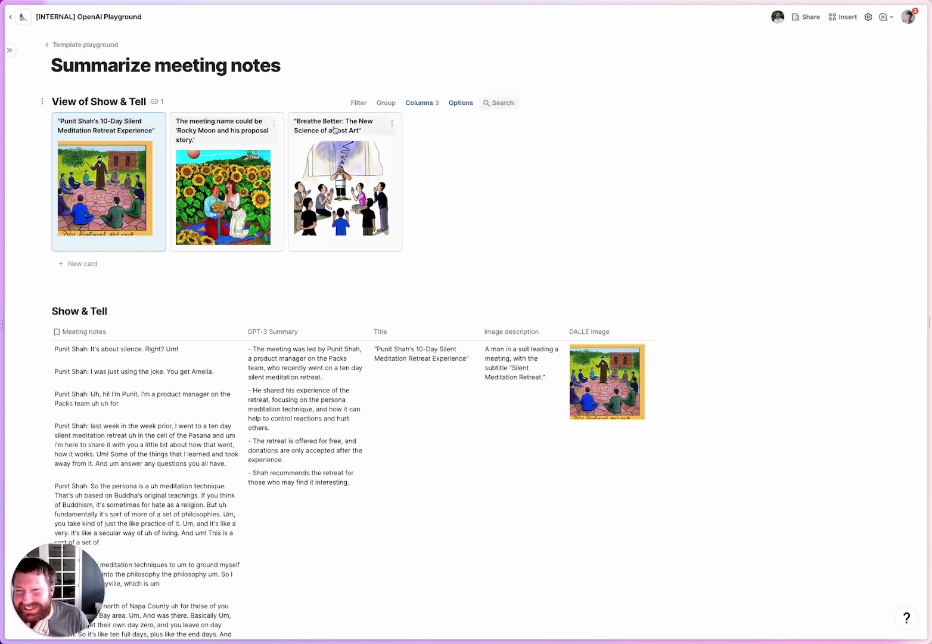
left_click(227, 145)
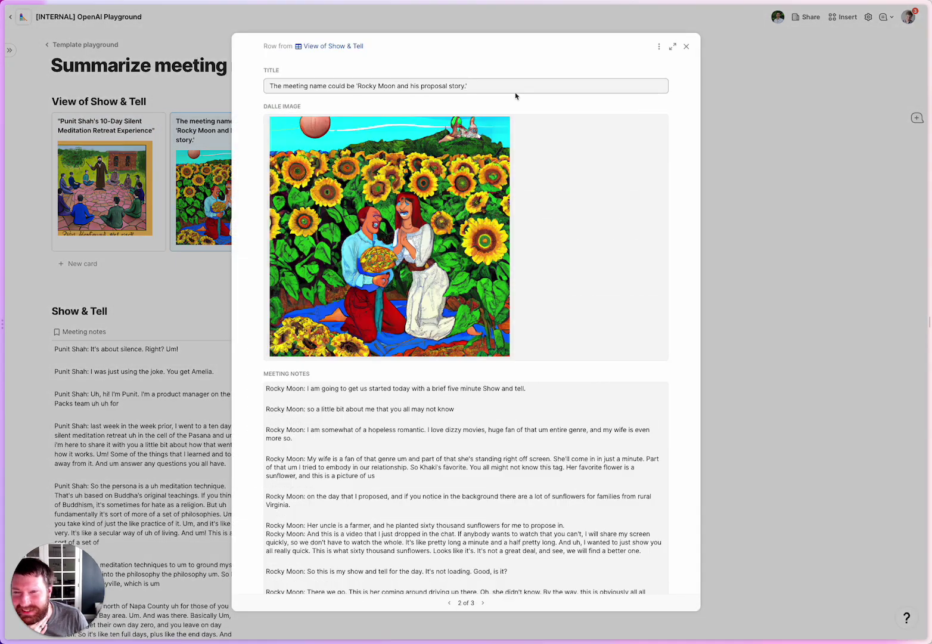
left_click(685, 47)
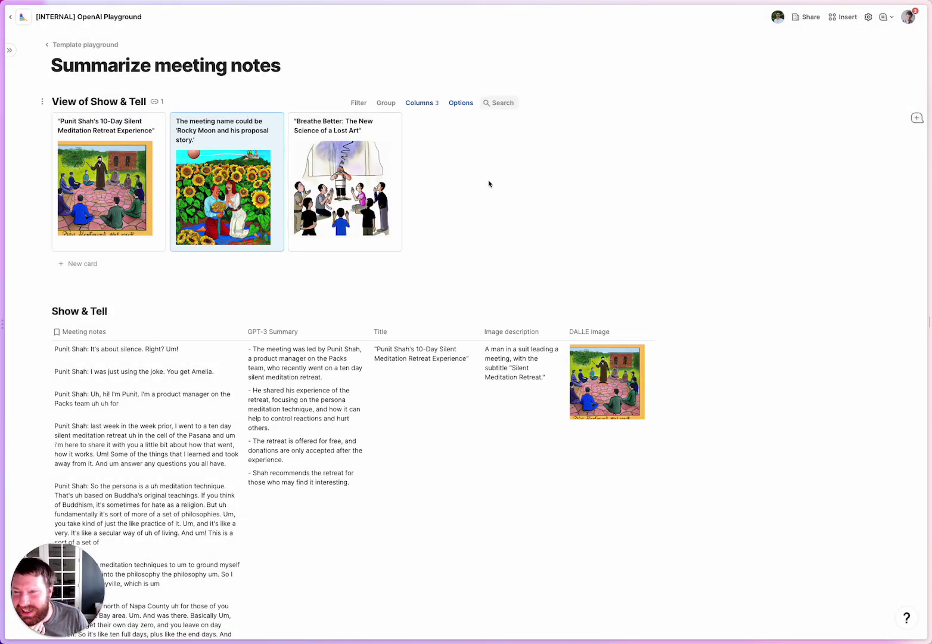
scroll(456, 237, "down", 3)
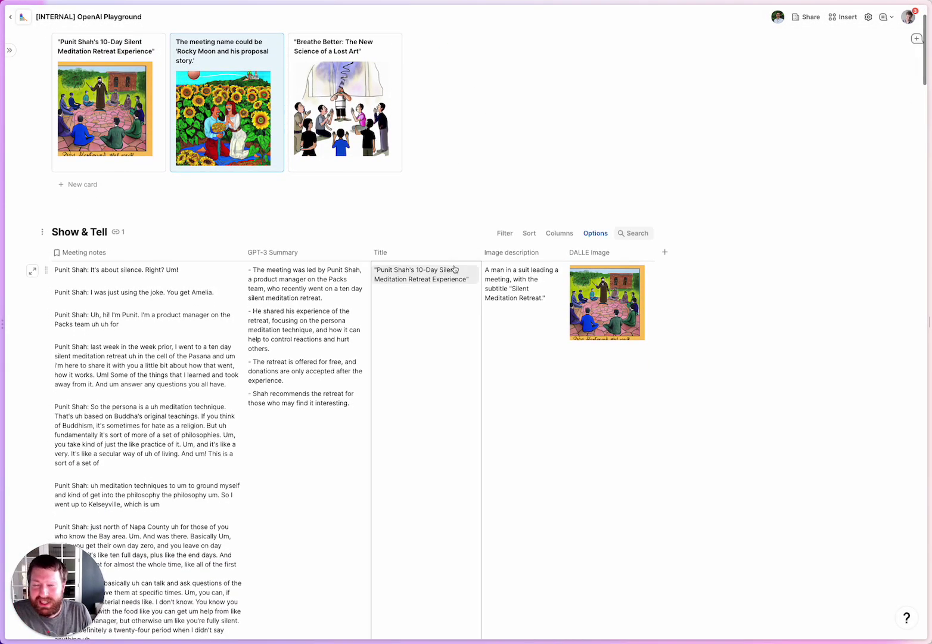
scroll(456, 270, "up", 3)
scroll(473, 373, "down", 1)
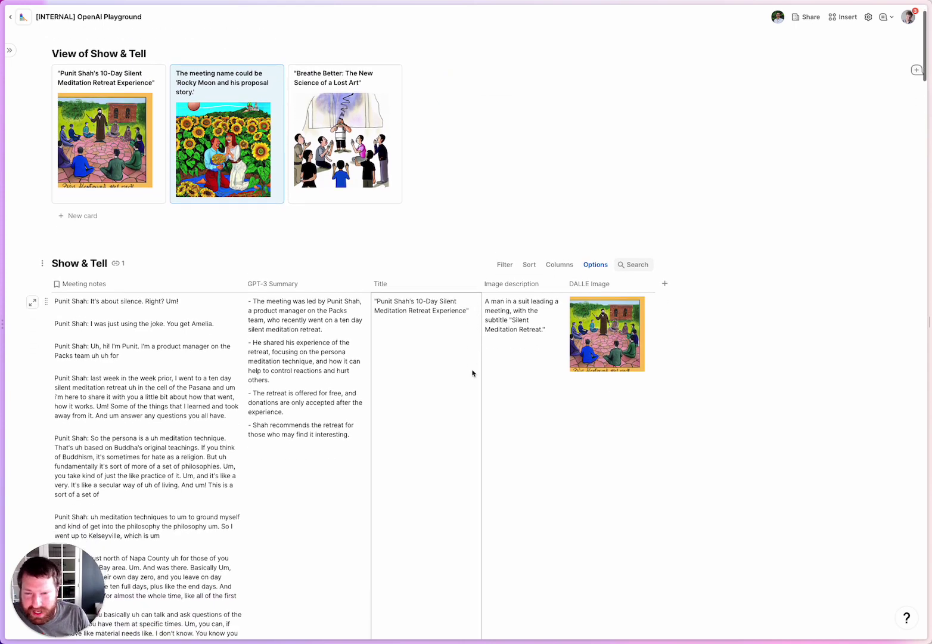
scroll(507, 355, "up", 2)
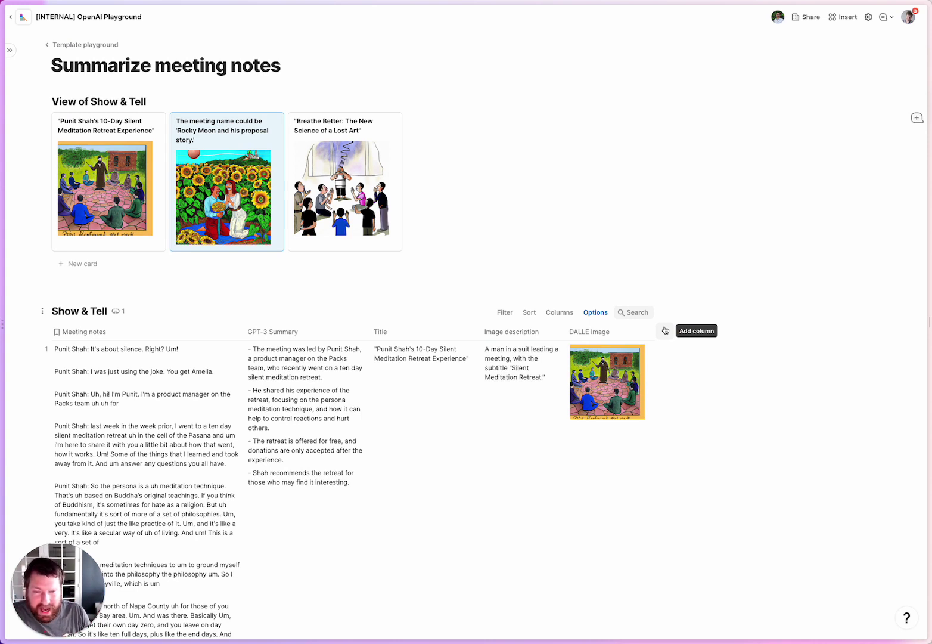
Add a new table column named 'Send email' and make it a Button column.
left_click(665, 330)
left_click(674, 333)
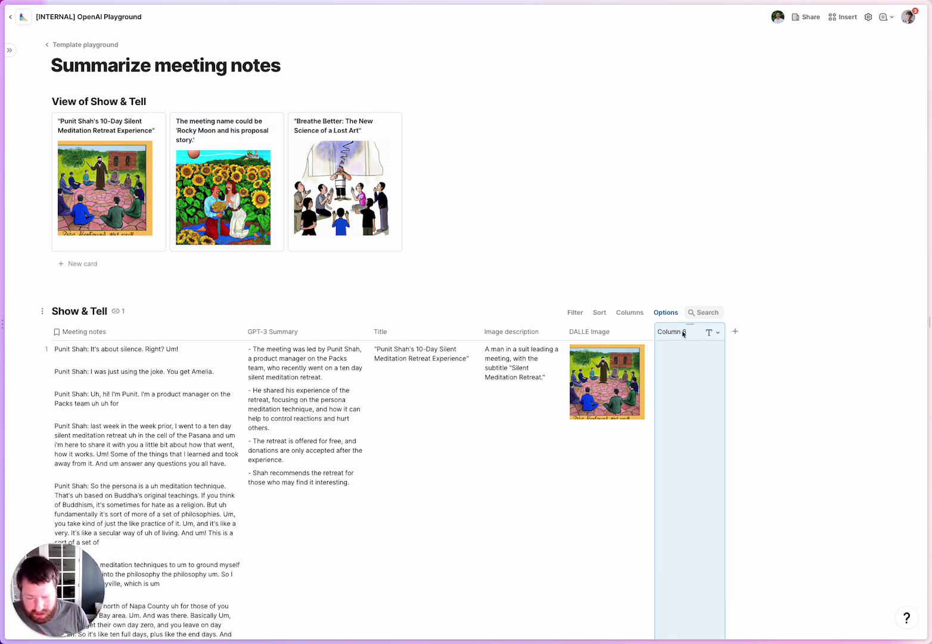
left_click(683, 333)
type("Send email")
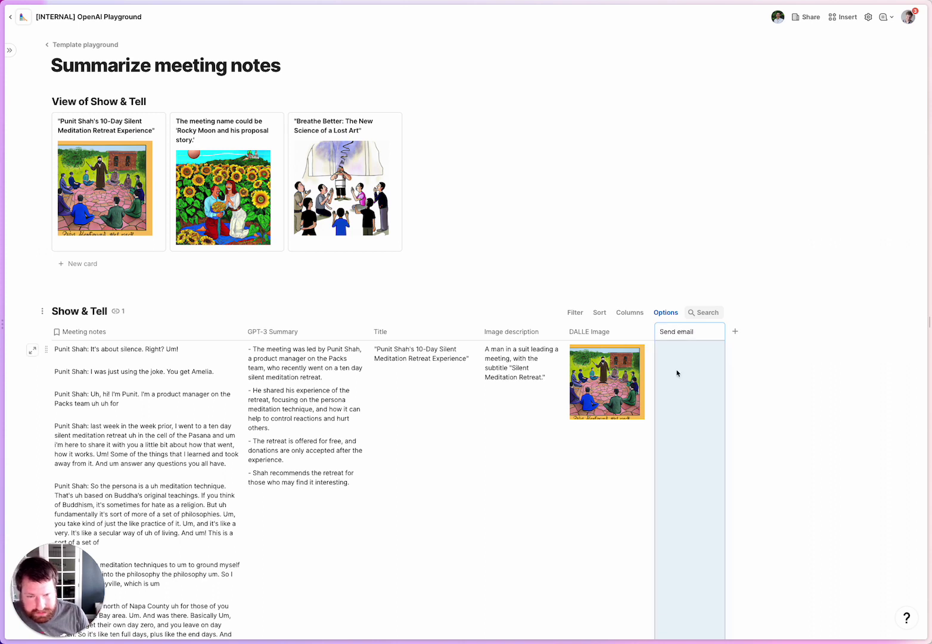
key("Return")
left_click(709, 332)
mouse_move(739, 348)
type("button")
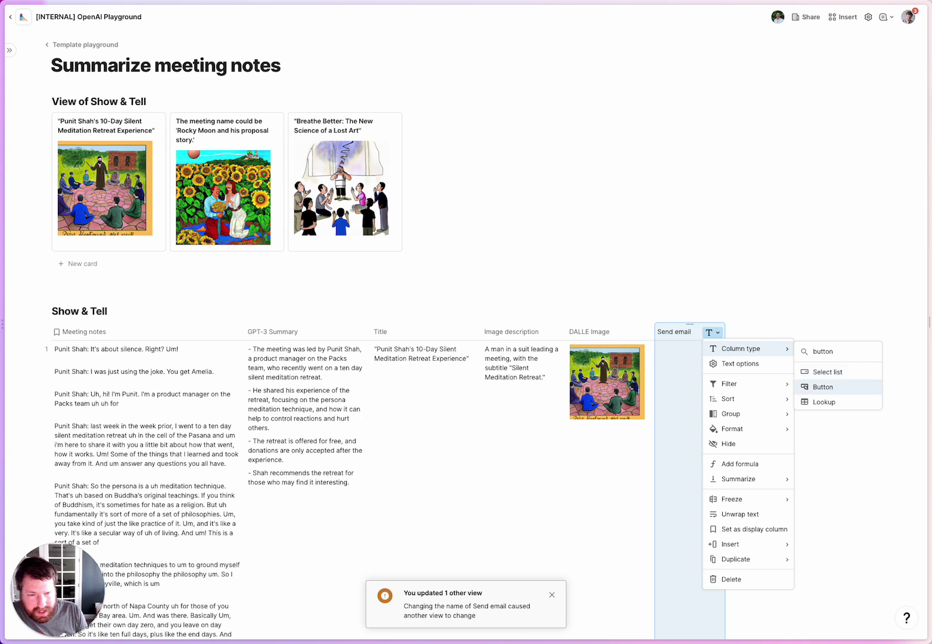
key("Return")
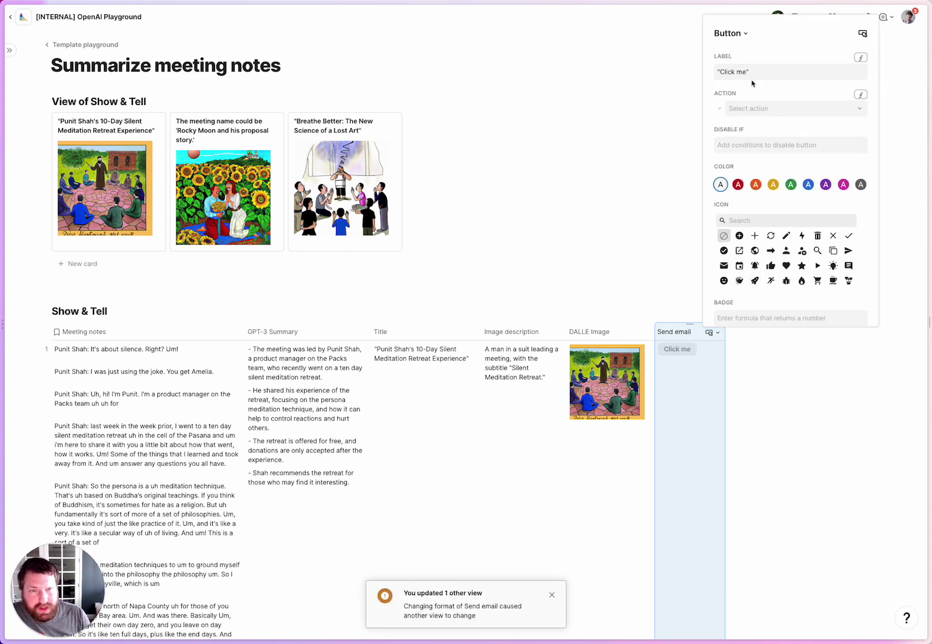
Label the button 'Send email' and set its action to the Gmail pack's Send email.
left_click(748, 72)
key("BackSpace")
key("BackSpace")
key("BackSpace")
key("BackSpace")
key("BackSpace")
key("BackSpace")
key("BackSpace")
key("BackSpace")
type("Send email")
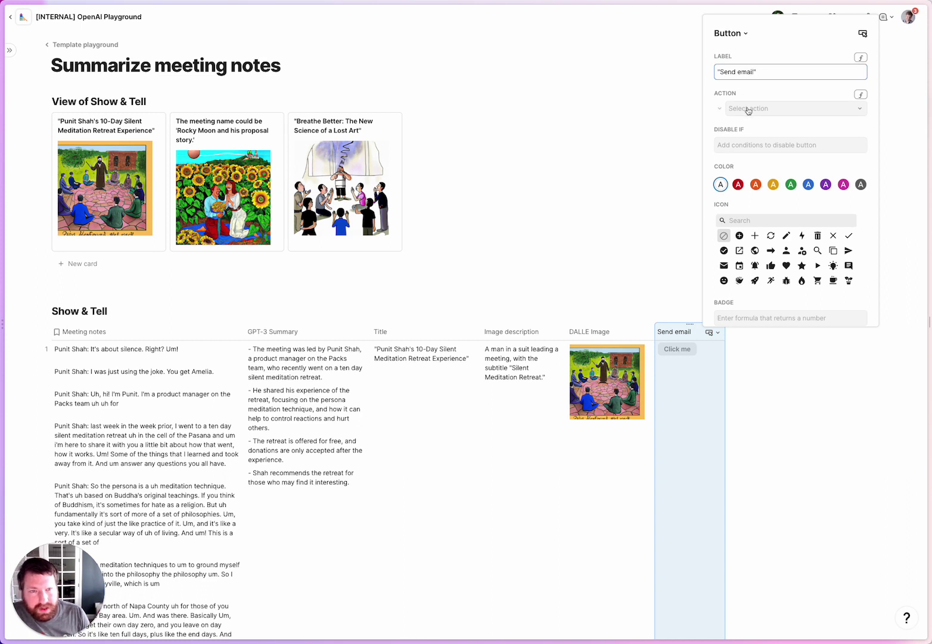
left_click(750, 109)
scroll(760, 201, "down", 3)
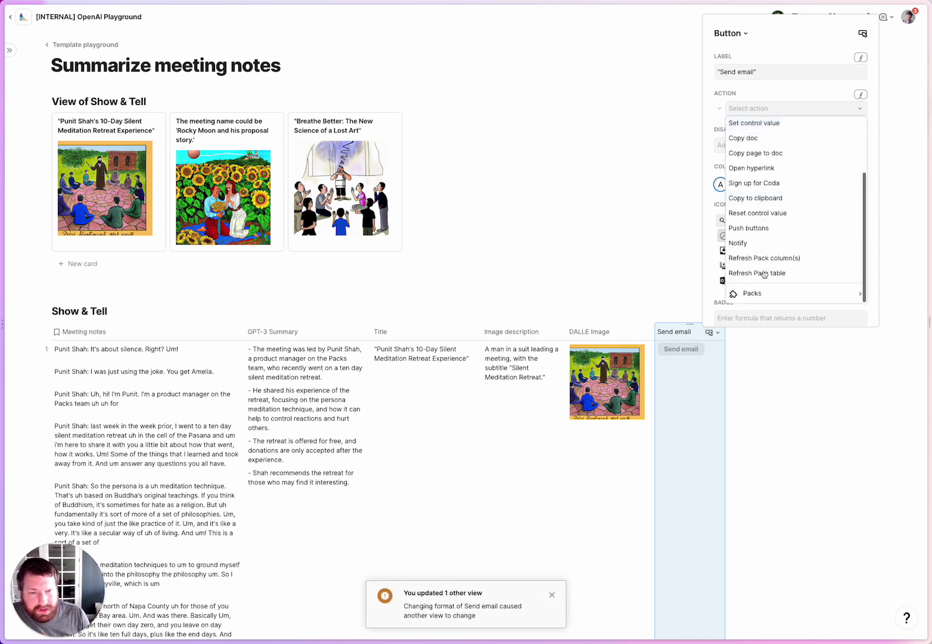
mouse_move(760, 296)
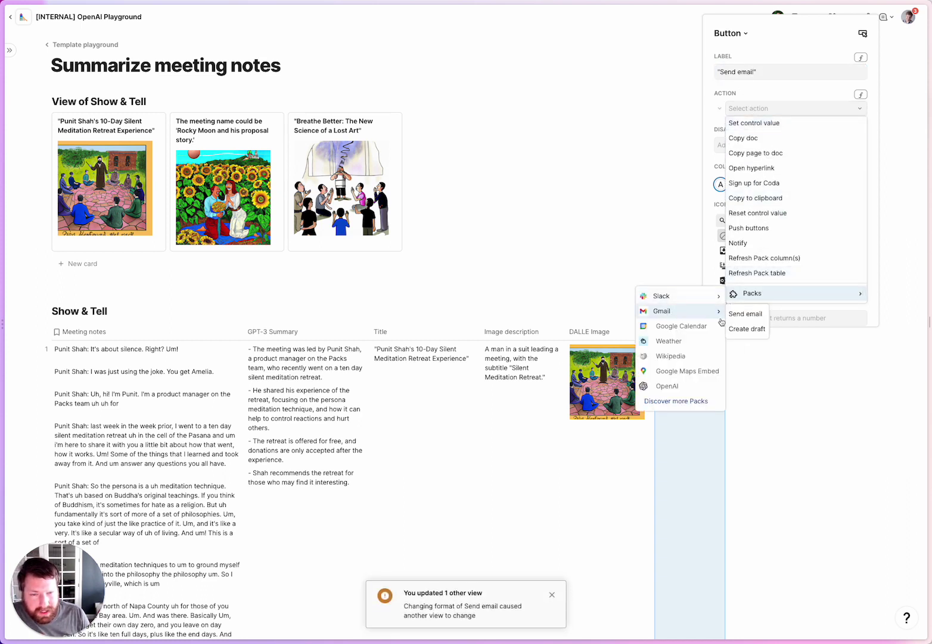
mouse_move(691, 311)
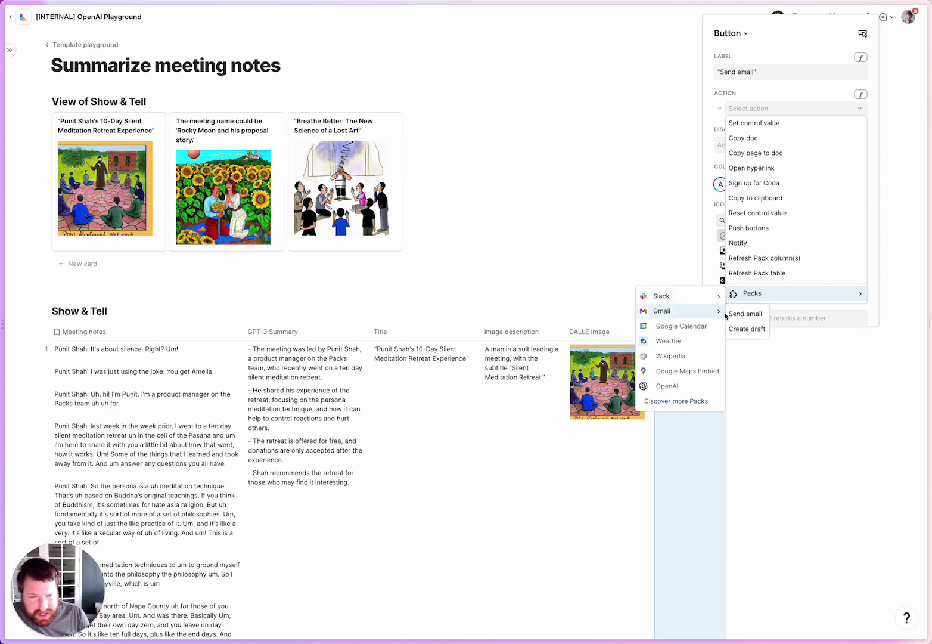
left_click(746, 314)
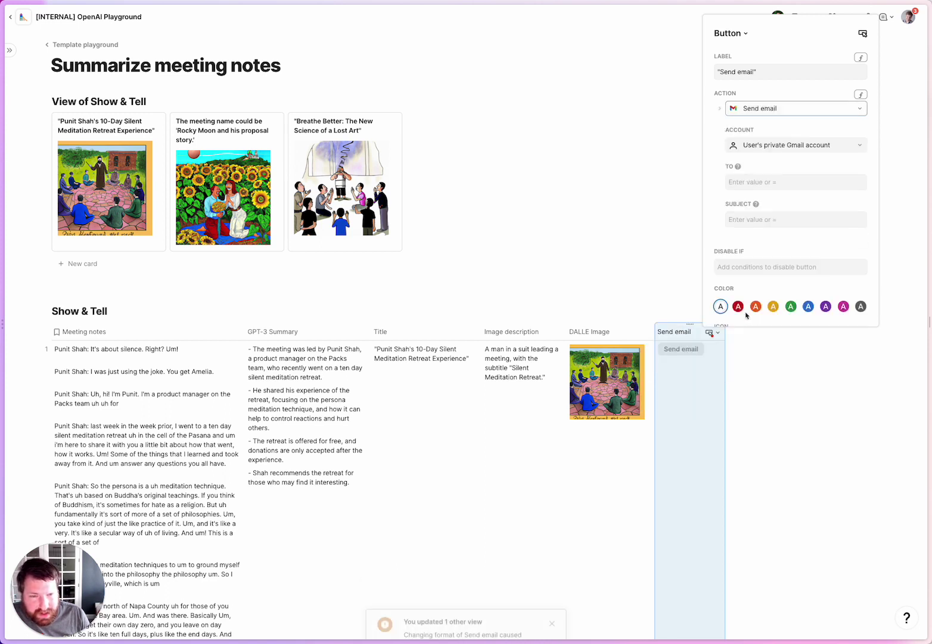
Enter the recipient's e-mail address in the button's To field.
left_click(764, 181)
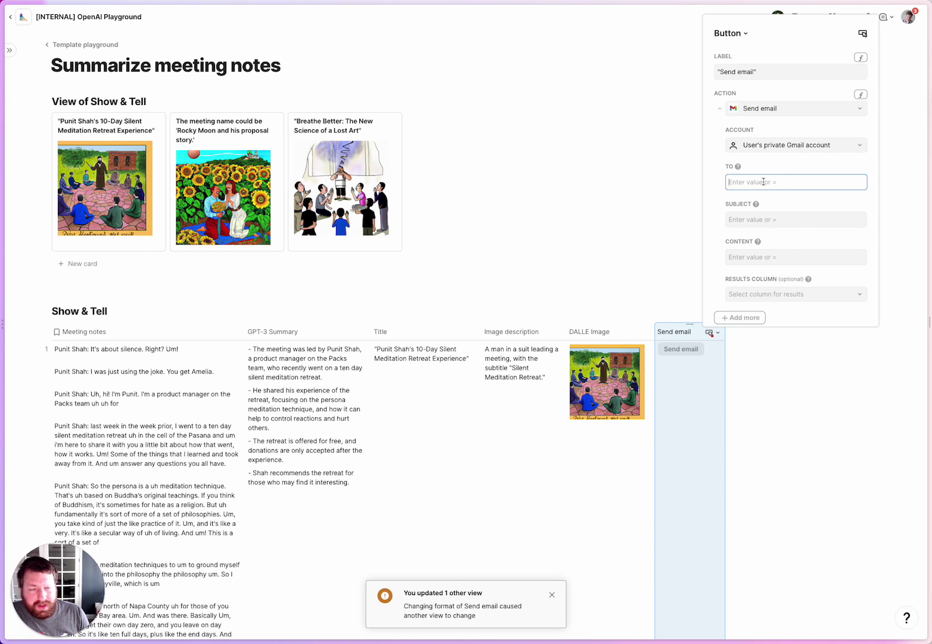
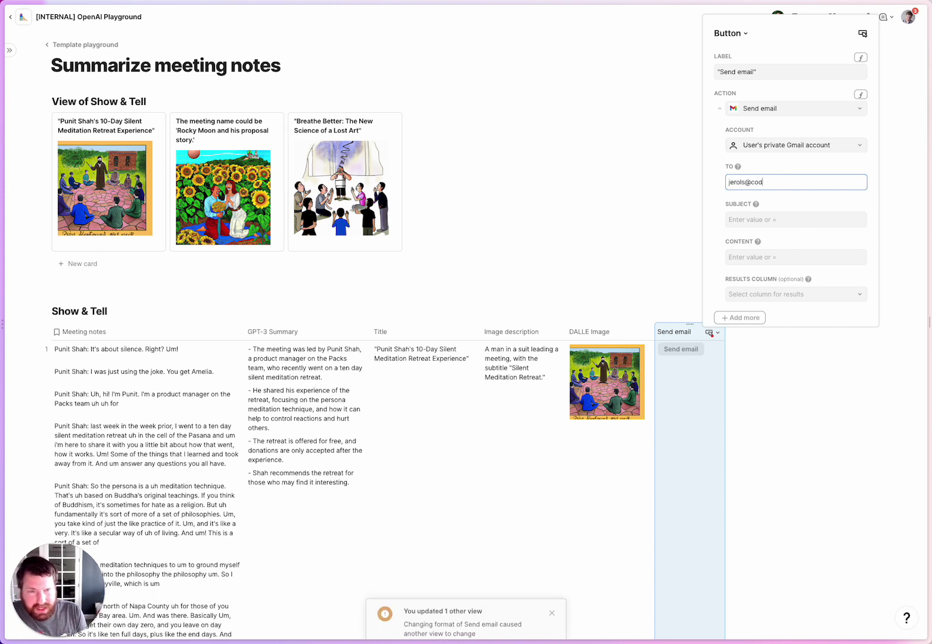
left_click(764, 221)
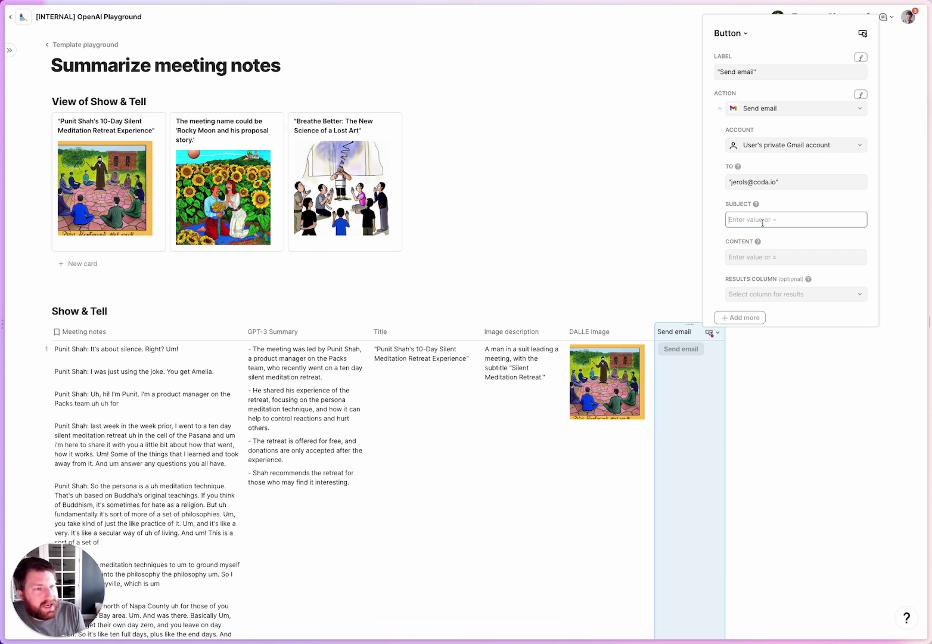
Set the email subject to the formula Title+" meeting notes".
key("=")
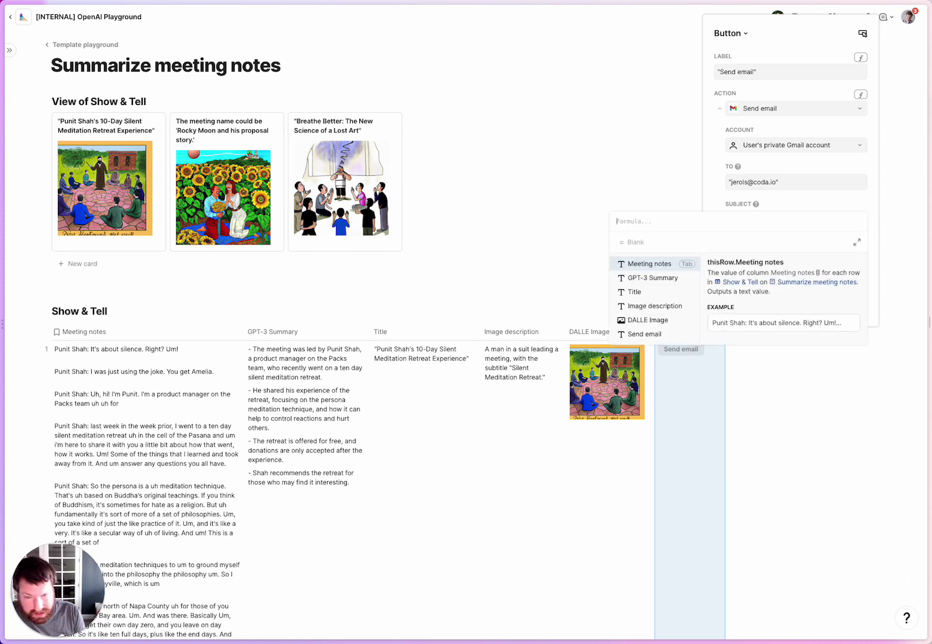
type("Title")
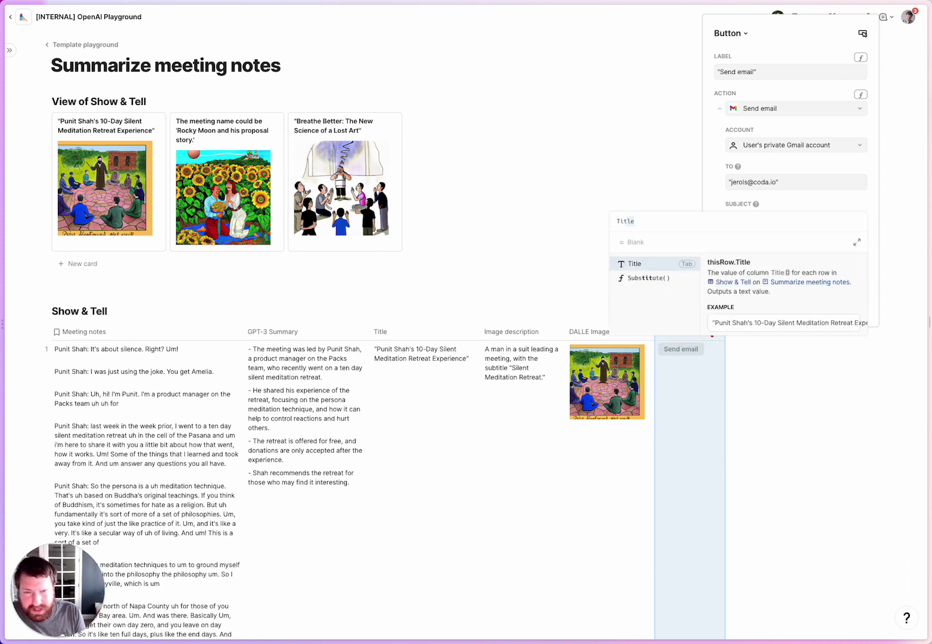
key("Tab")
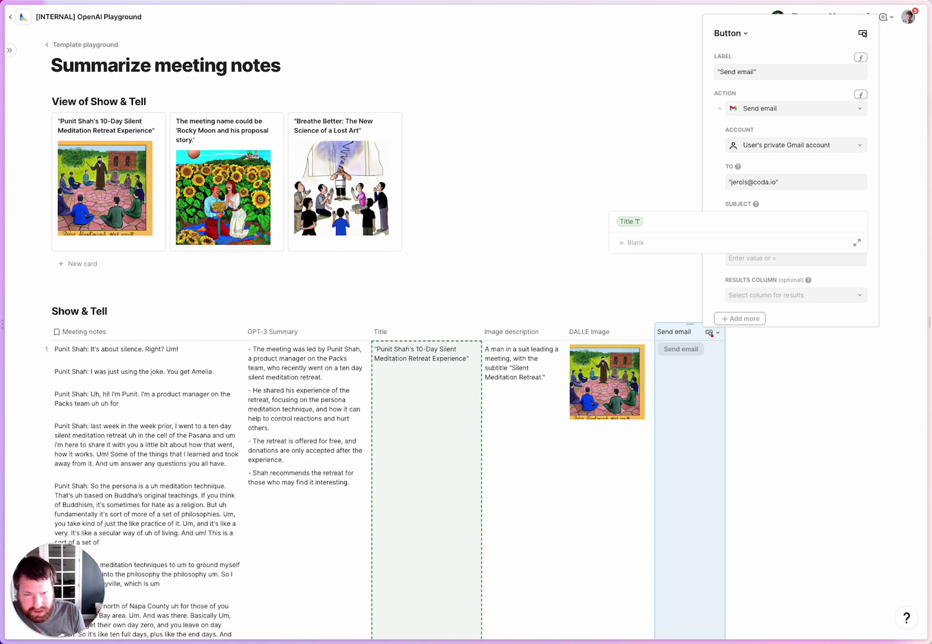
type("+")
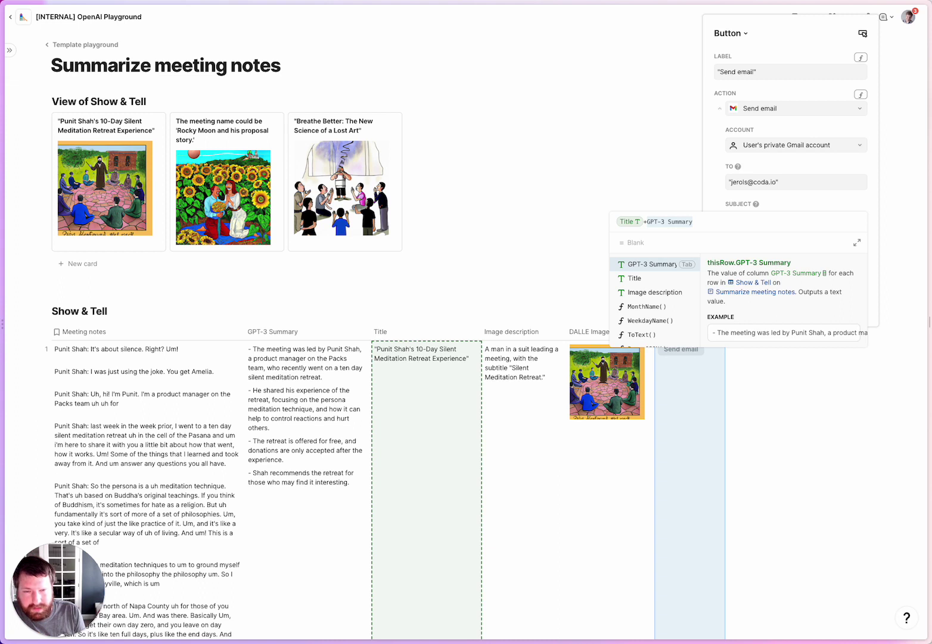
type("\" meeting notes")
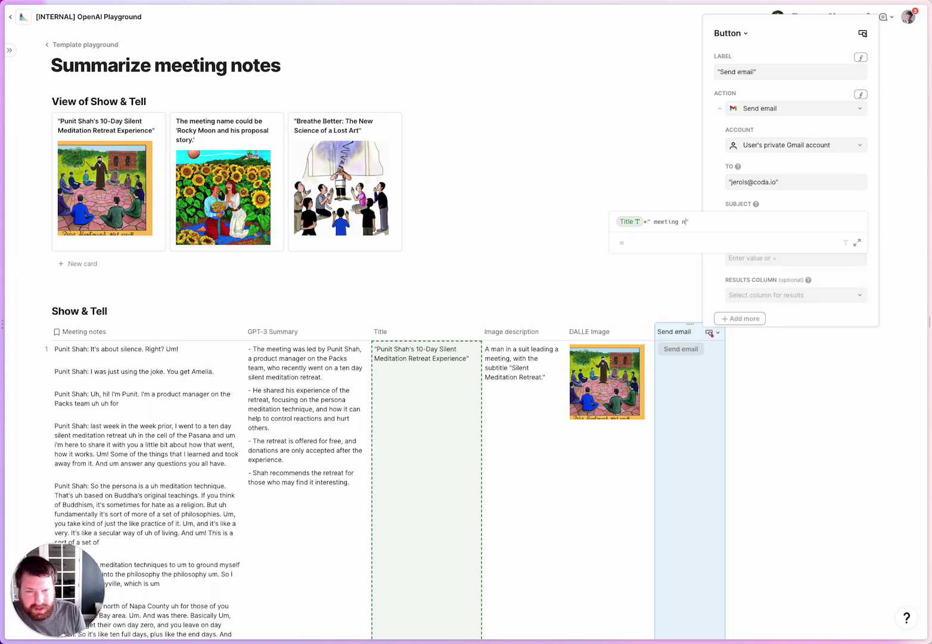
key("Return")
left_click(774, 260)
scroll(805, 271, "down", 1)
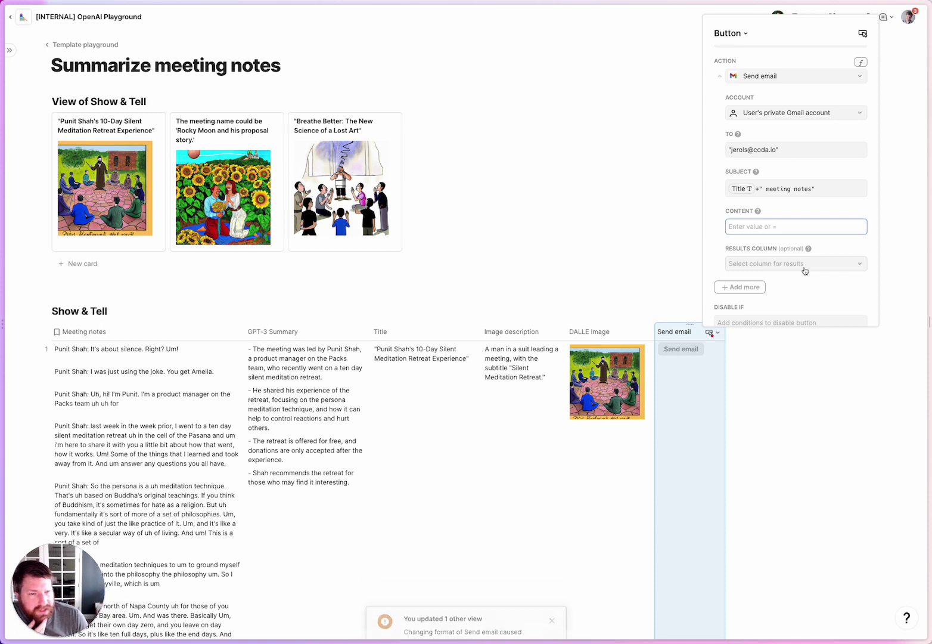
Set the email body to "Summary", GPT-3 Summary, "Raw notes" and Meeting notes, joined by LineBreak().
type("=")
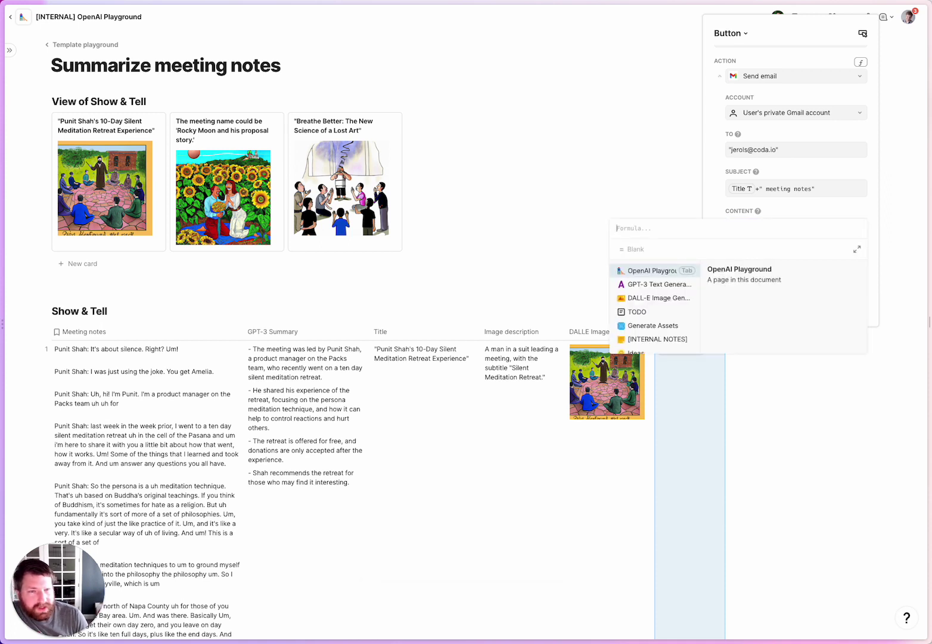
type("\"")
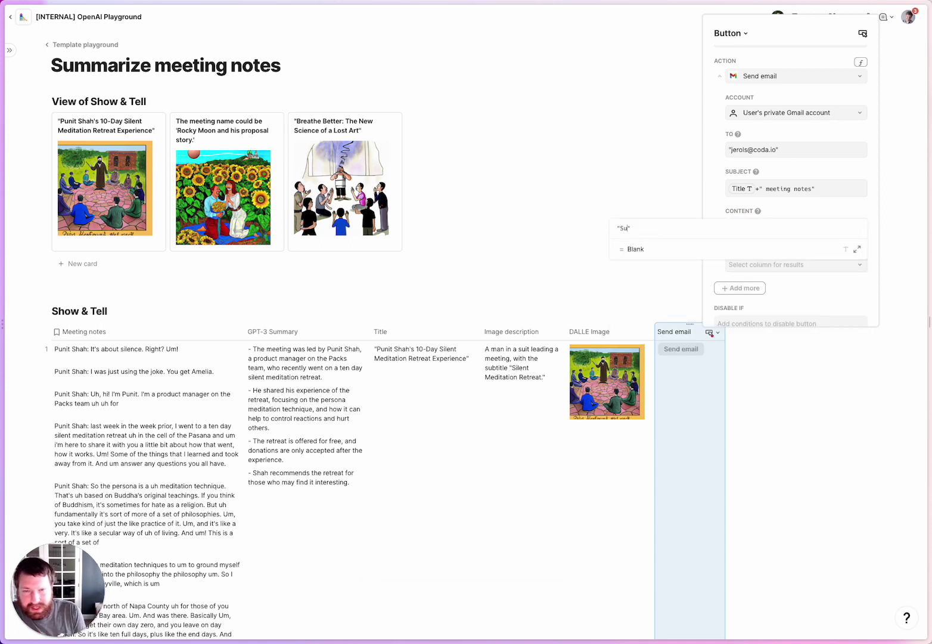
type("Summary\"+LineBreak(")
key("Tab")
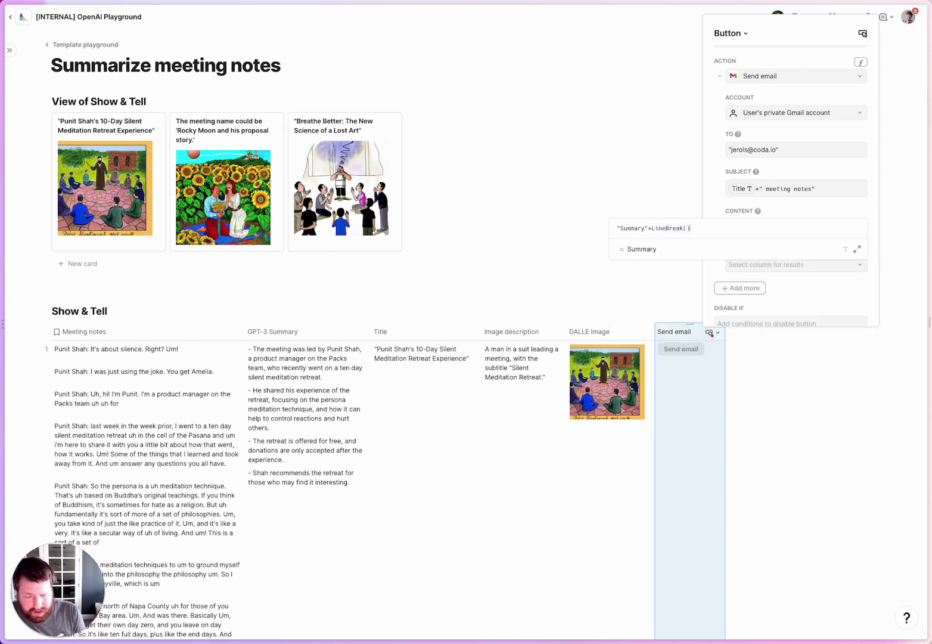
type("+GPT-3 Summary")
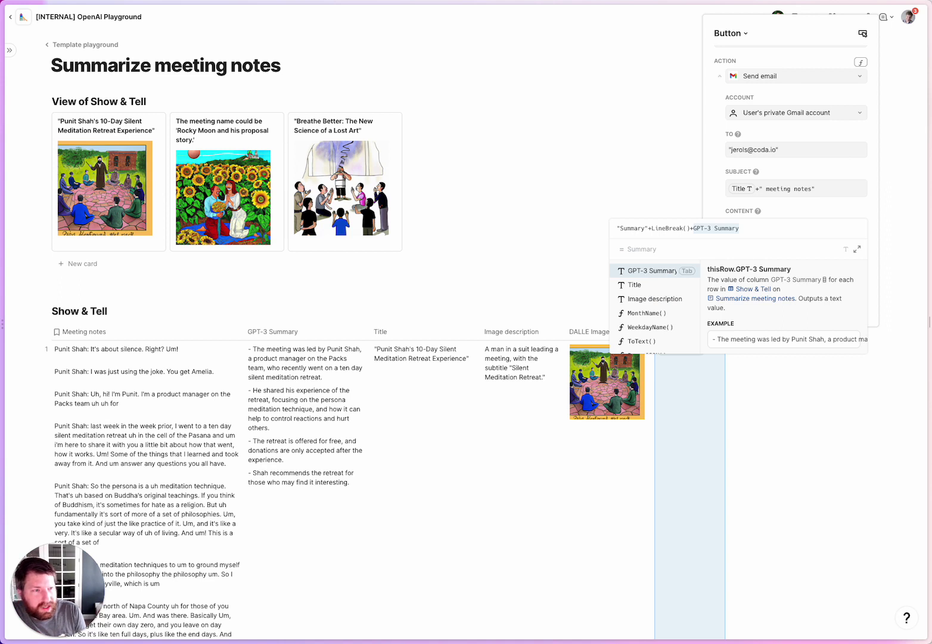
key("Tab")
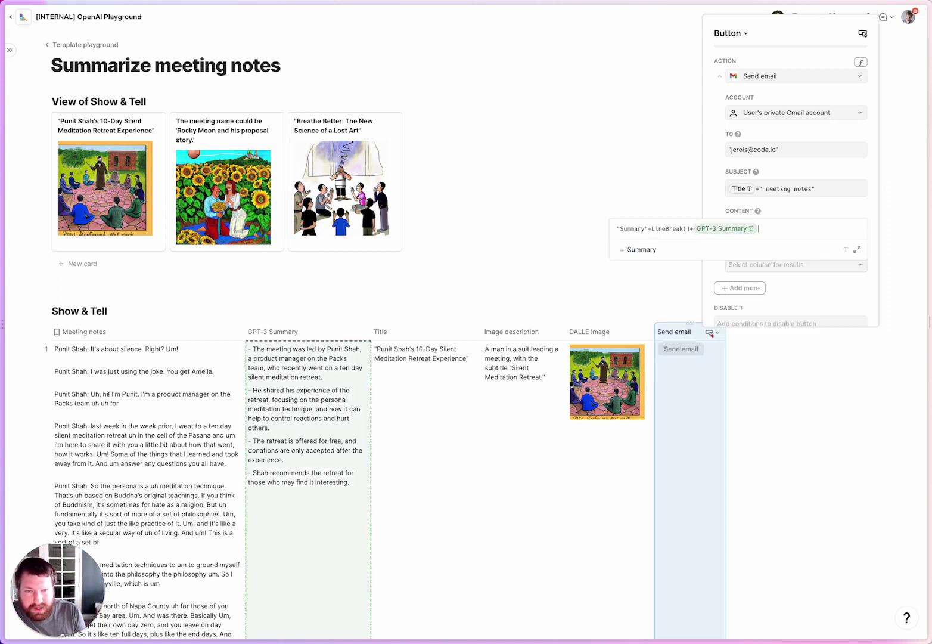
type("+LineBreak(")
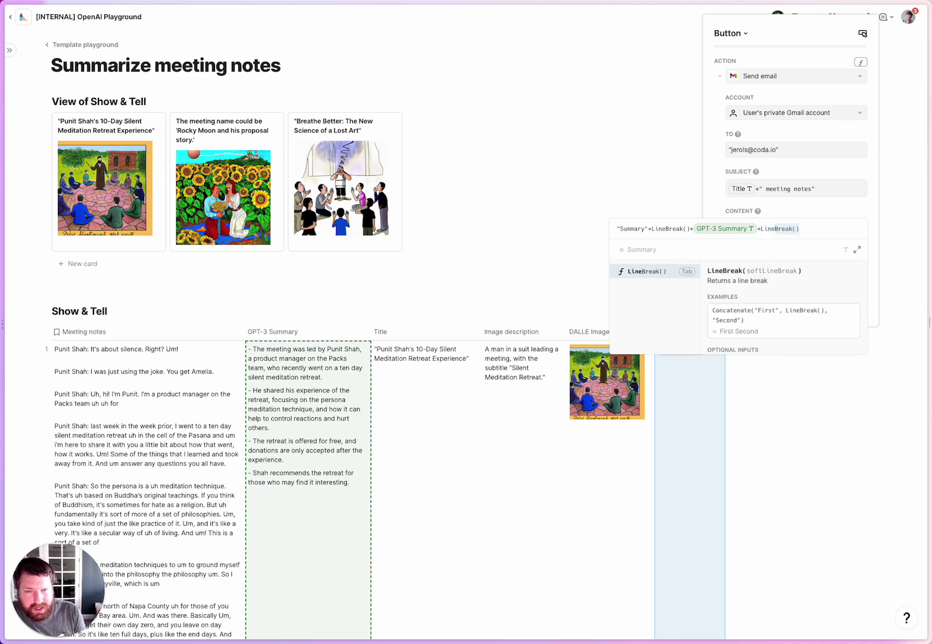
key("Tab")
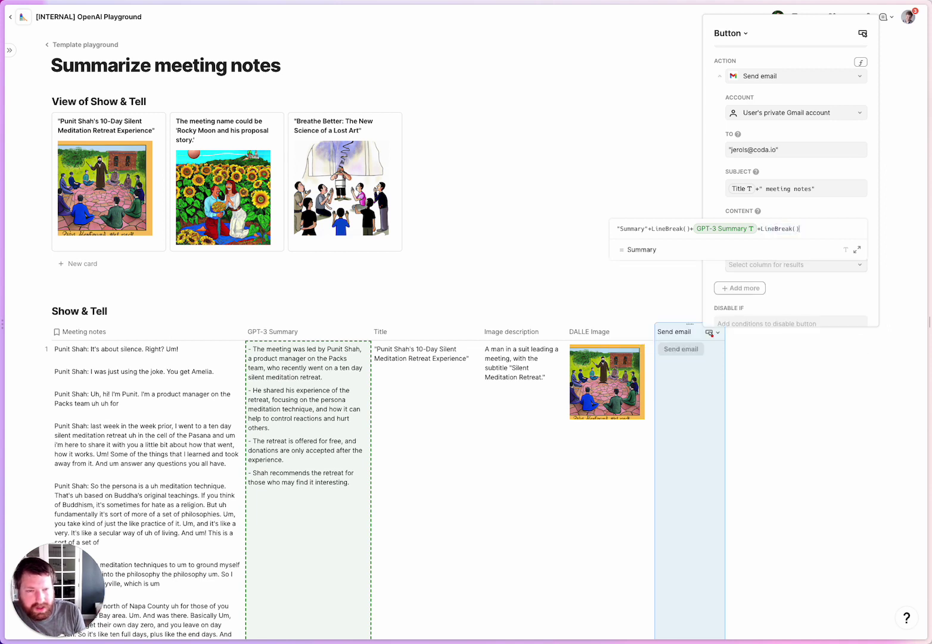
type("+GPT-3 Summary")
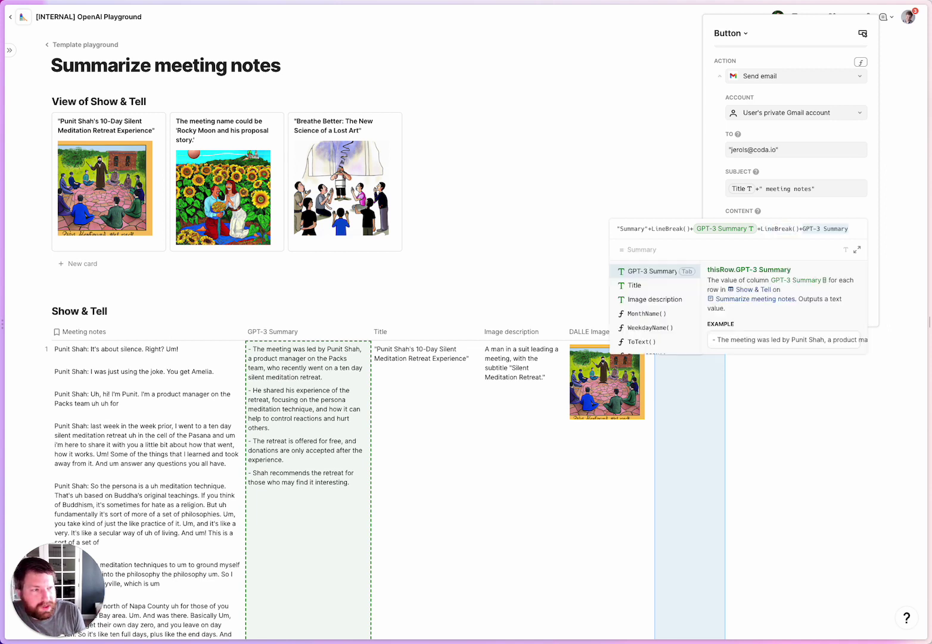
type("\"Raw notes\"")
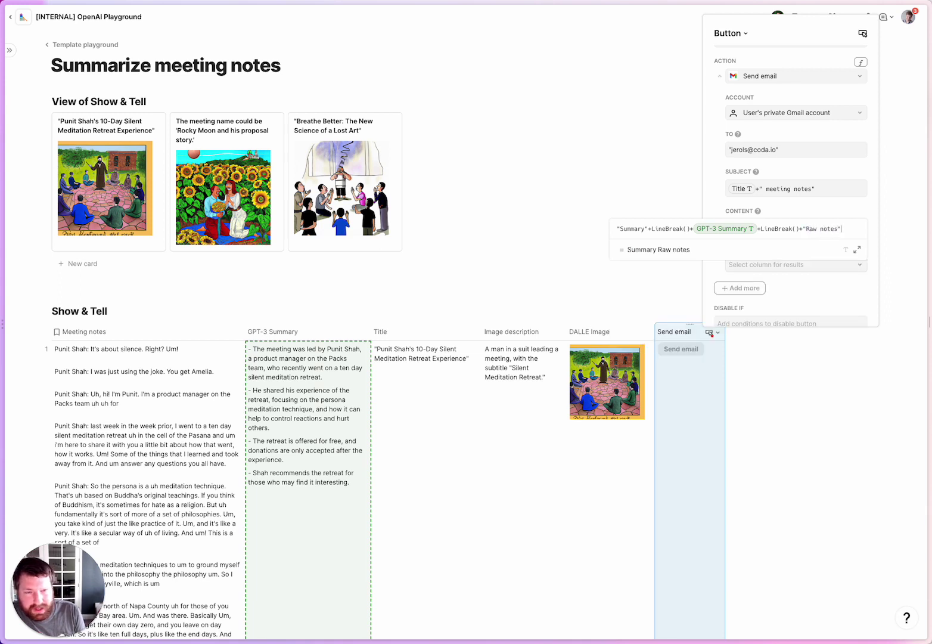
type("+Line")
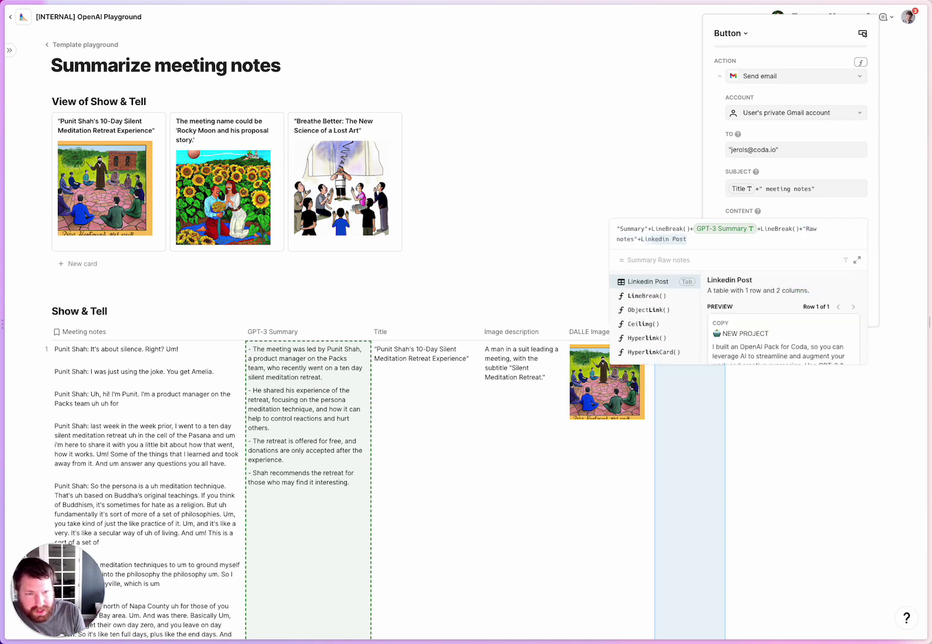
key("Tab")
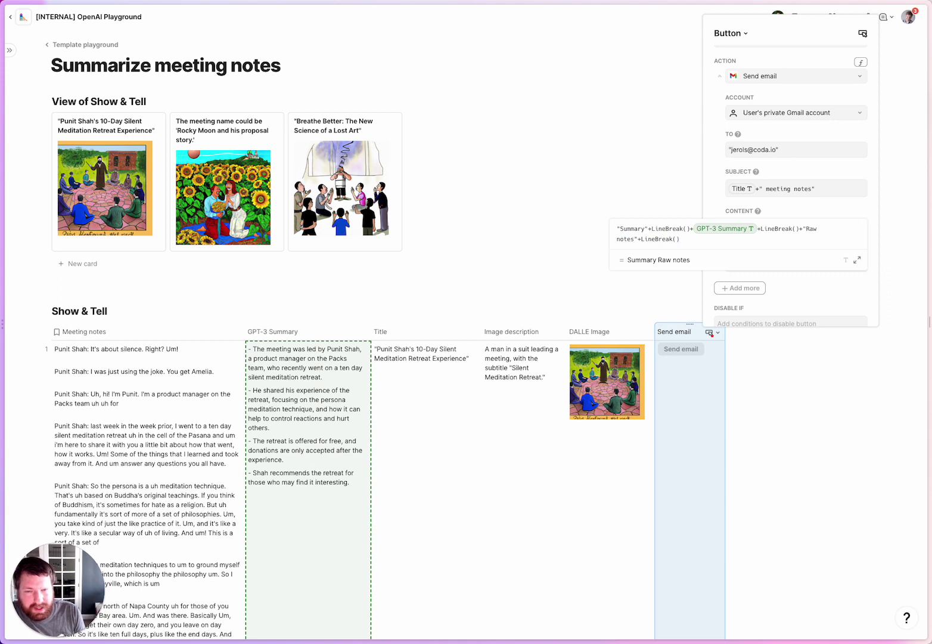
type("+")
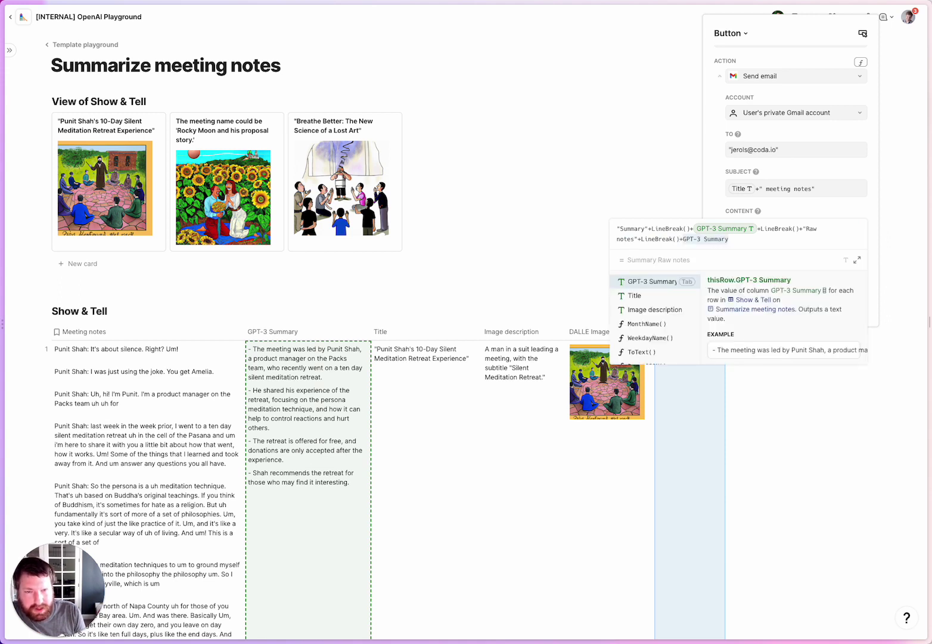
type("Meeting")
key("Tab")
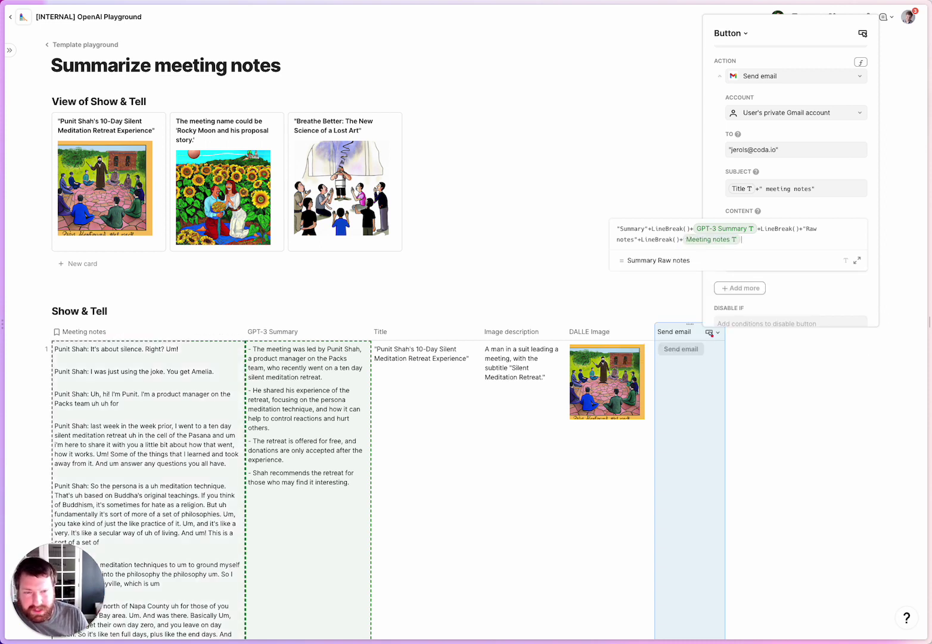
key("Return")
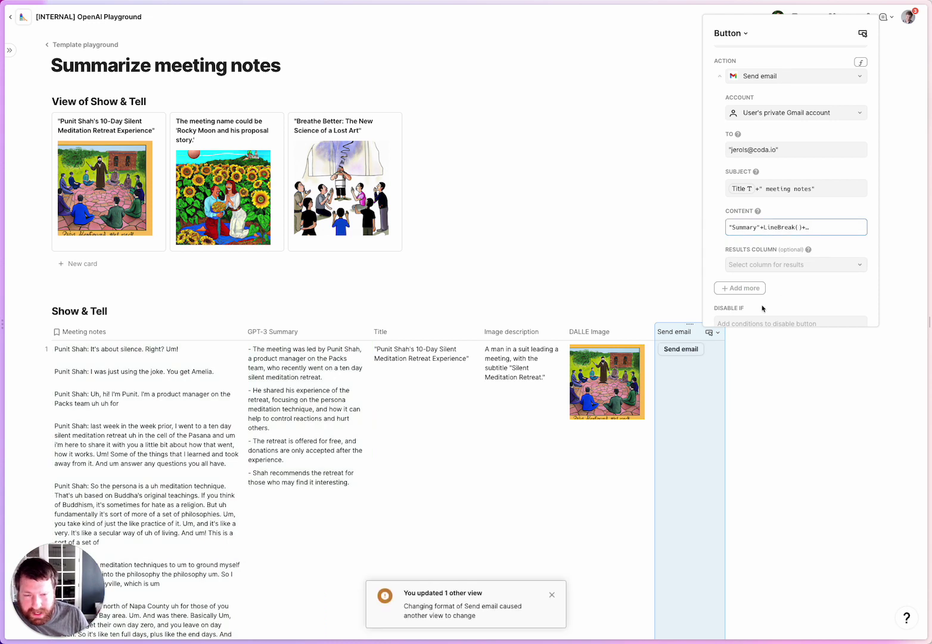
left_click(511, 466)
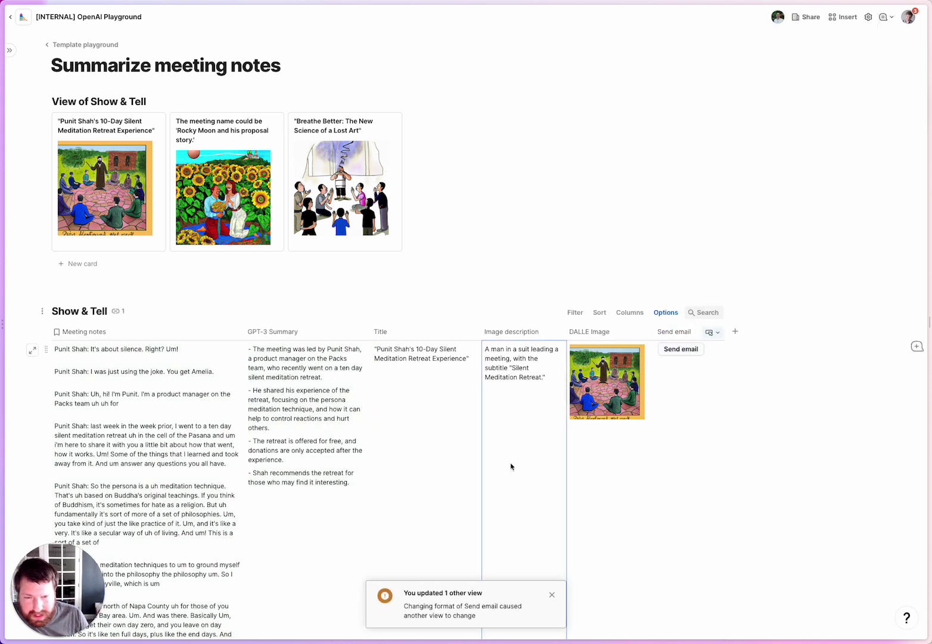
Press the Send email button on the meditation retreat row to email its notes.
left_click(685, 350)
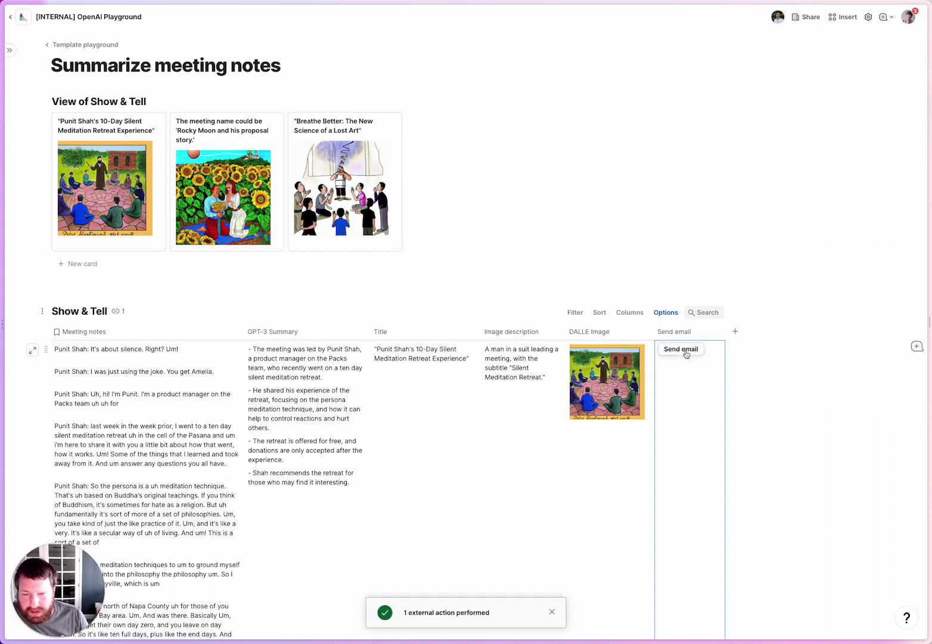
mouse_move(9, 94)
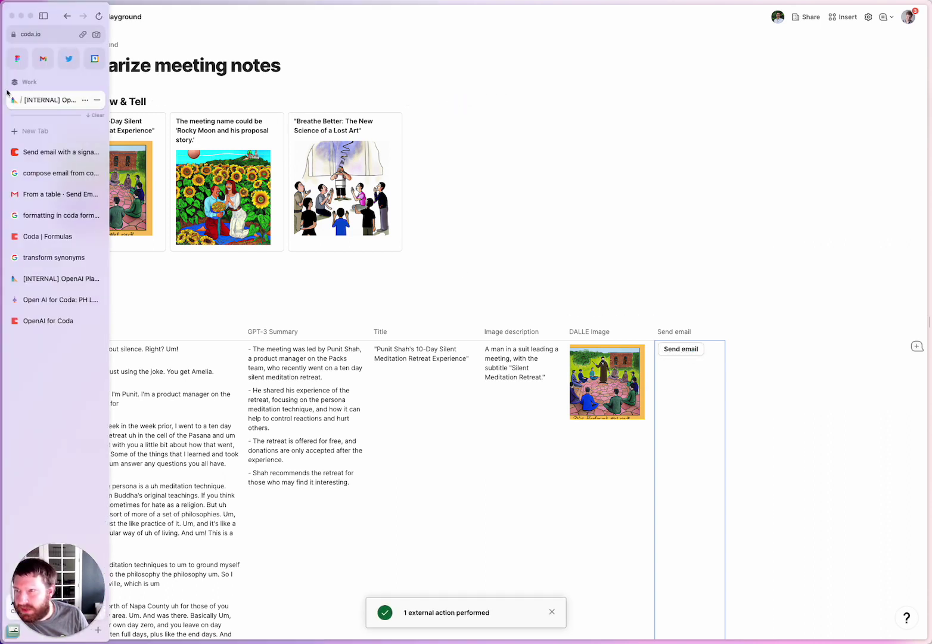
Read the new meditation retreat meeting-notes email in Gmail, then return to the Coda document.
left_click(46, 61)
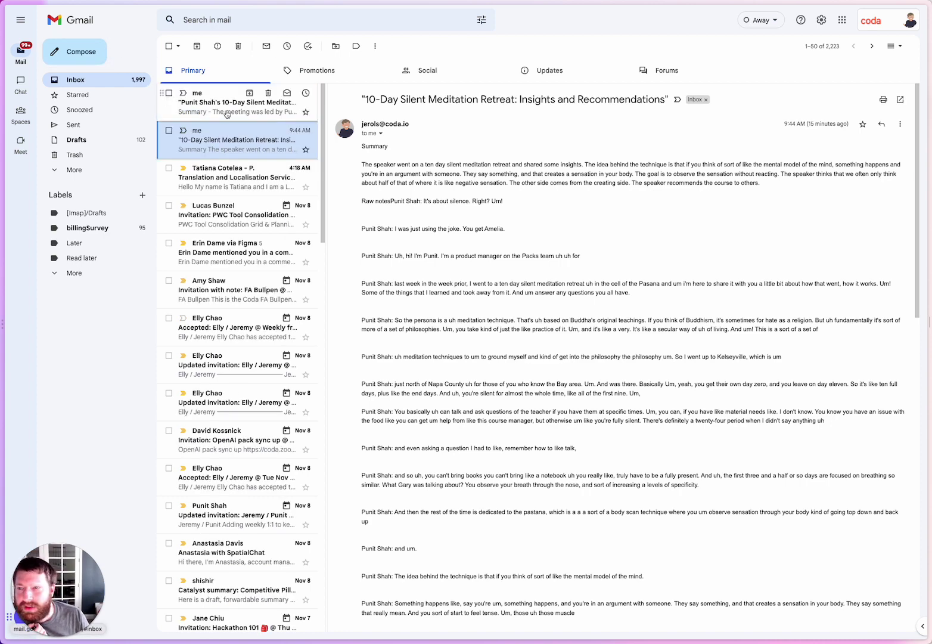
left_click(250, 105)
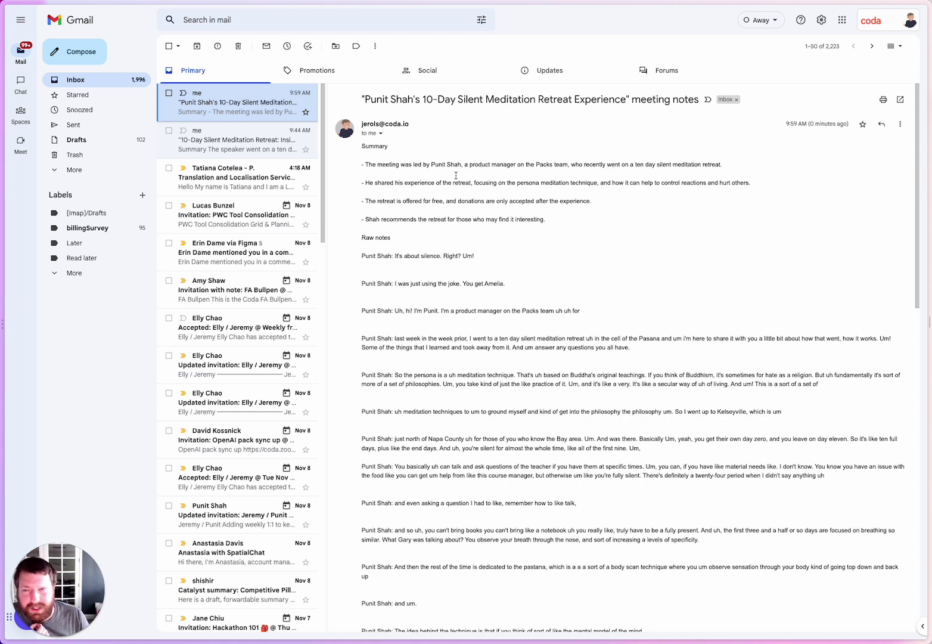
scroll(386, 234, "down", 10)
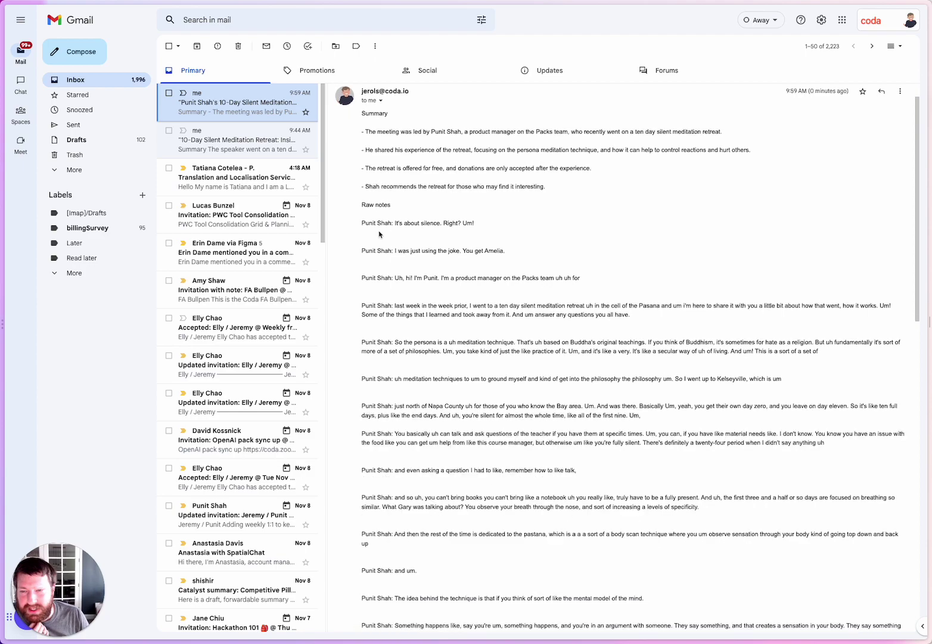
scroll(373, 233, "up", 10)
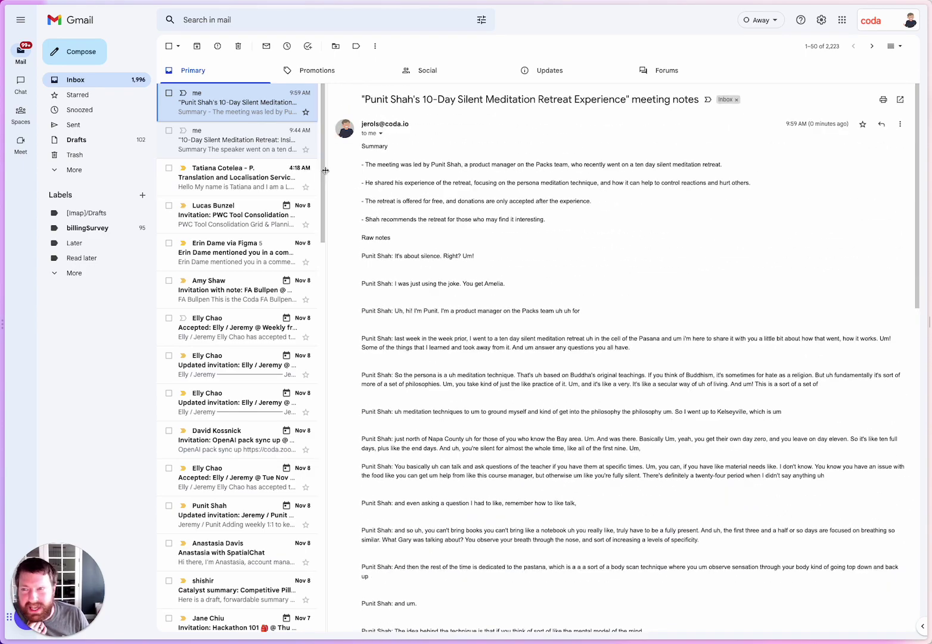
mouse_move(2, 52)
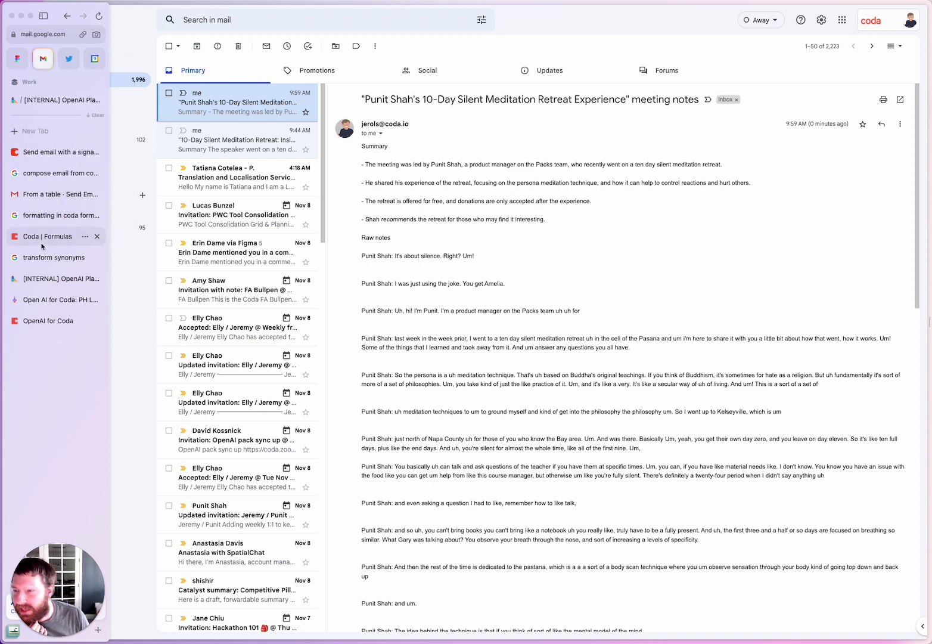
left_click(79, 101)
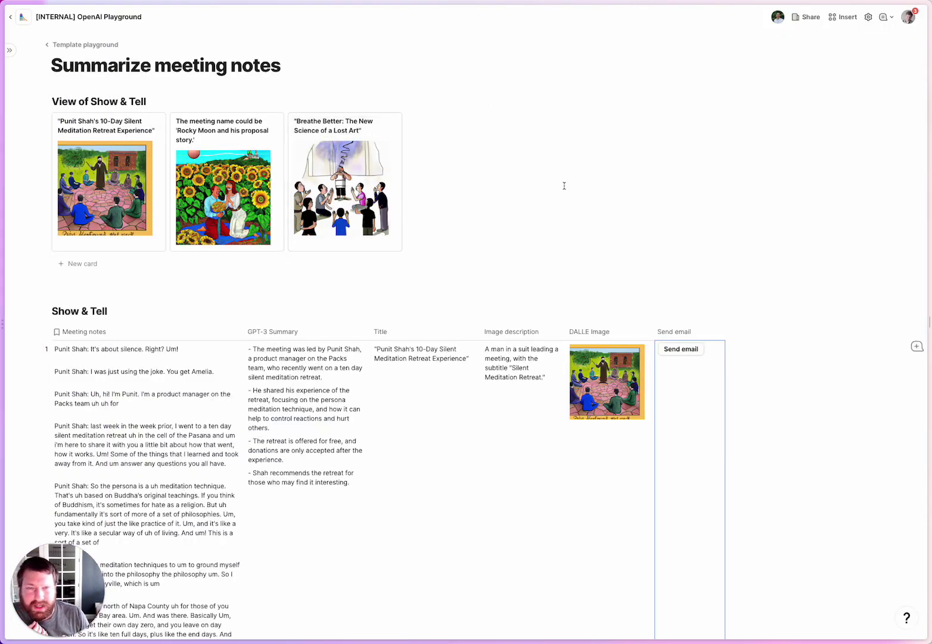